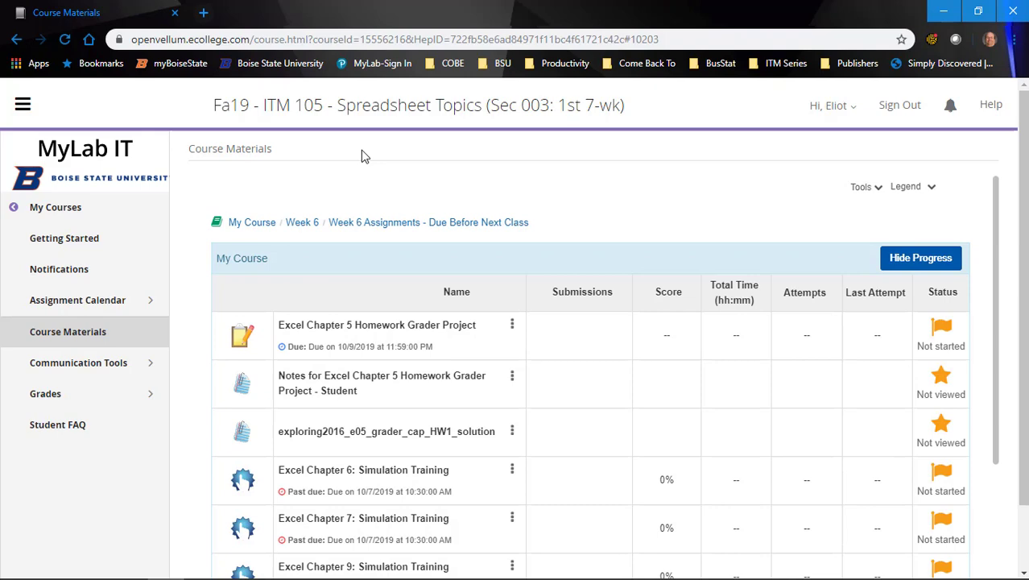
Open the Excel Chapter 5 Homework Grader Project and download its instructions document and starting workbook.
left_click(400, 330)
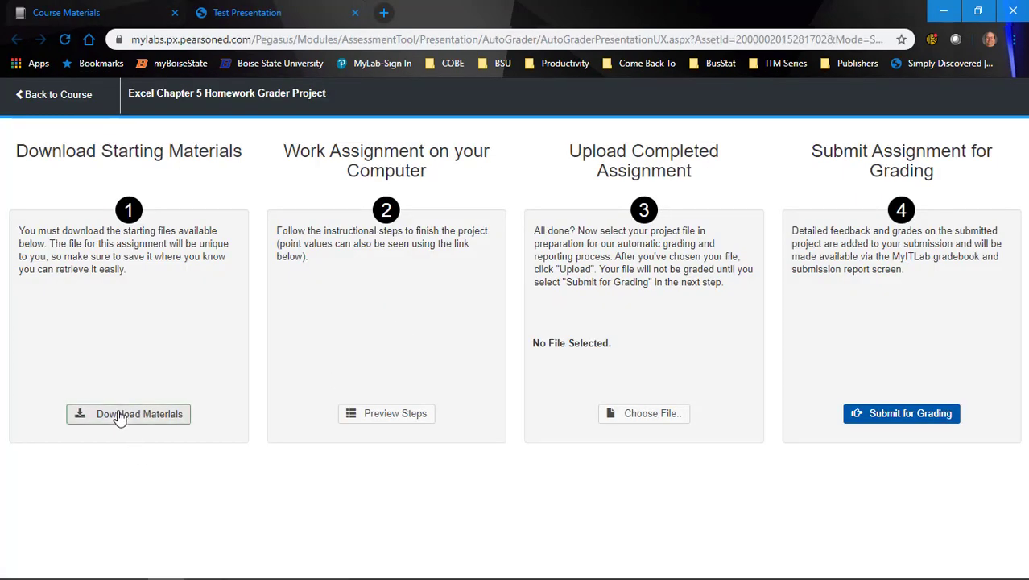
left_click(119, 415)
left_click(689, 314)
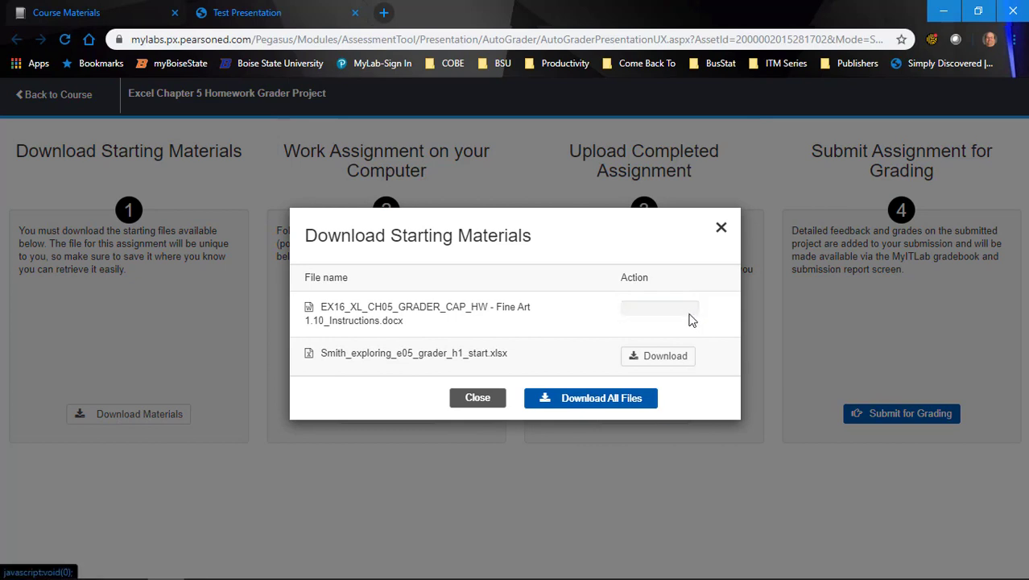
left_click(656, 342)
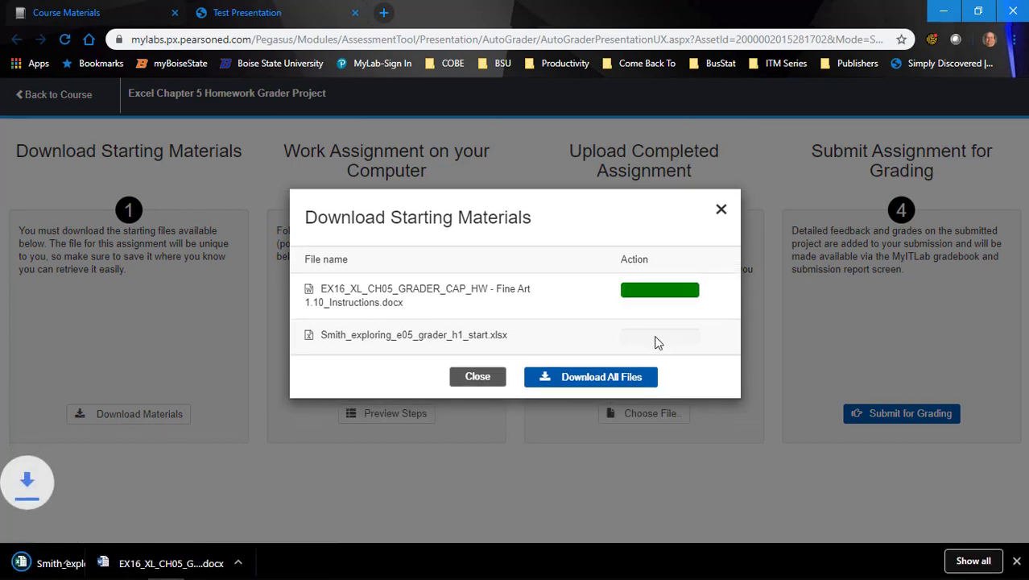
Open the downloaded Word instructions and the Excel starting workbook, and enable editing in the workbook.
left_click(196, 563)
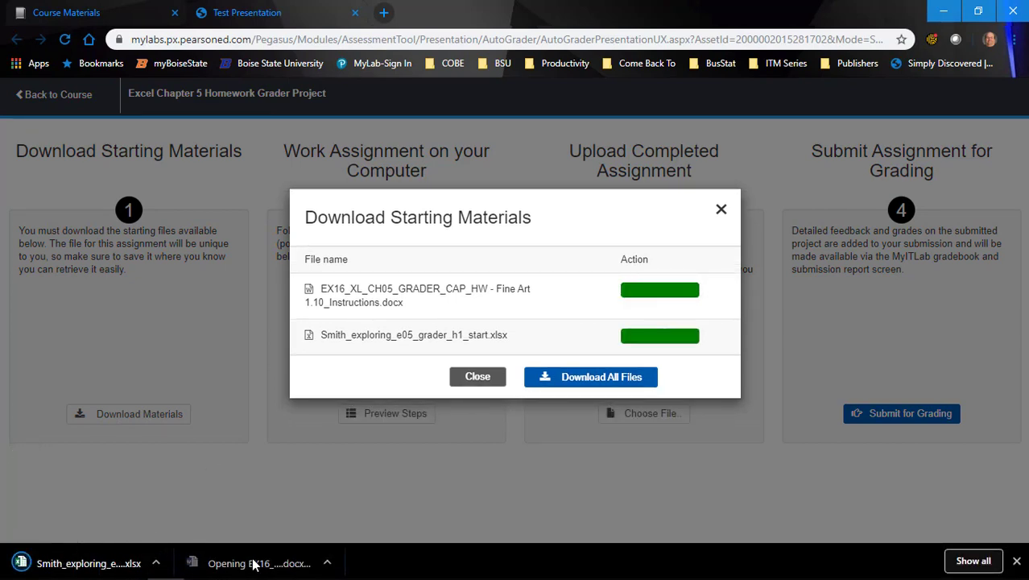
left_click(116, 567)
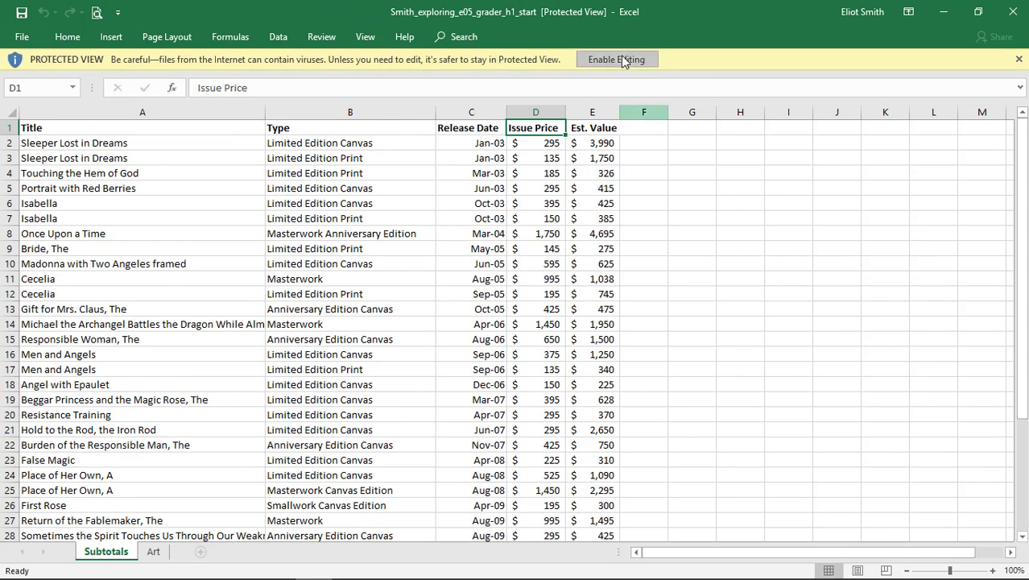
left_click(620, 60)
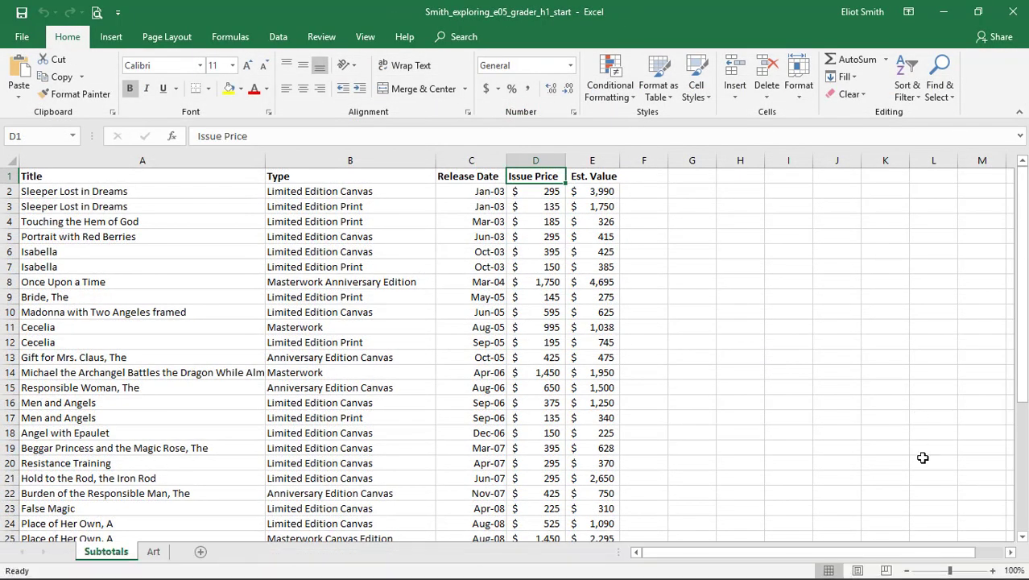
Enlarge the view of both the Subtotals and Art worksheets to 150%.
left_click(994, 570)
left_click(993, 570)
left_click(994, 570)
left_click(993, 570)
left_click(993, 570)
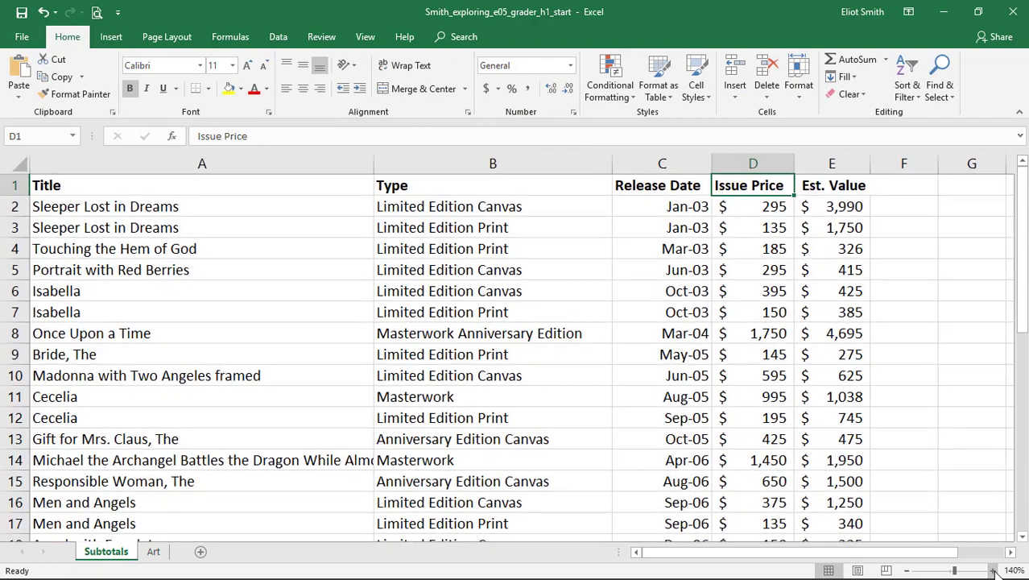
left_click(993, 570)
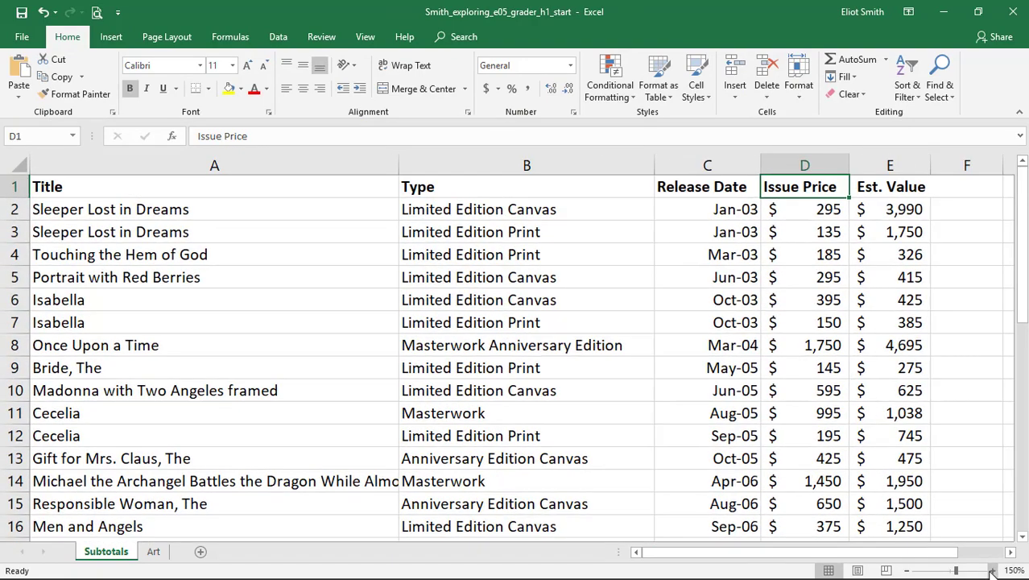
left_click(153, 551)
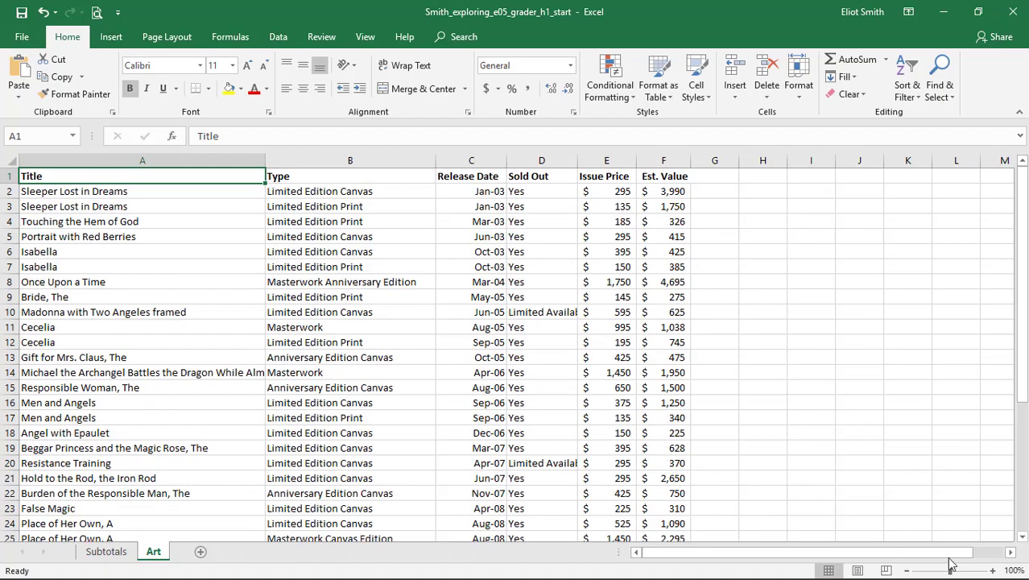
left_click(993, 570)
left_click(993, 570)
left_click(994, 570)
left_click(994, 570)
left_click(993, 570)
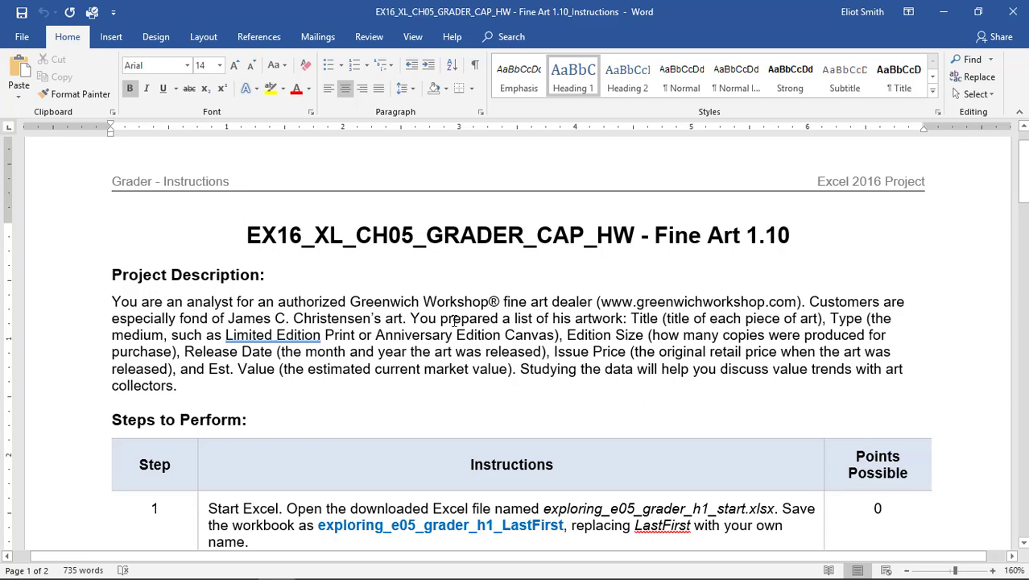
Check the instructions, then in Excel save a copy of the workbook in Downloads, appending an underscore and the student's last and first name.
scroll(453, 320, "down", 6)
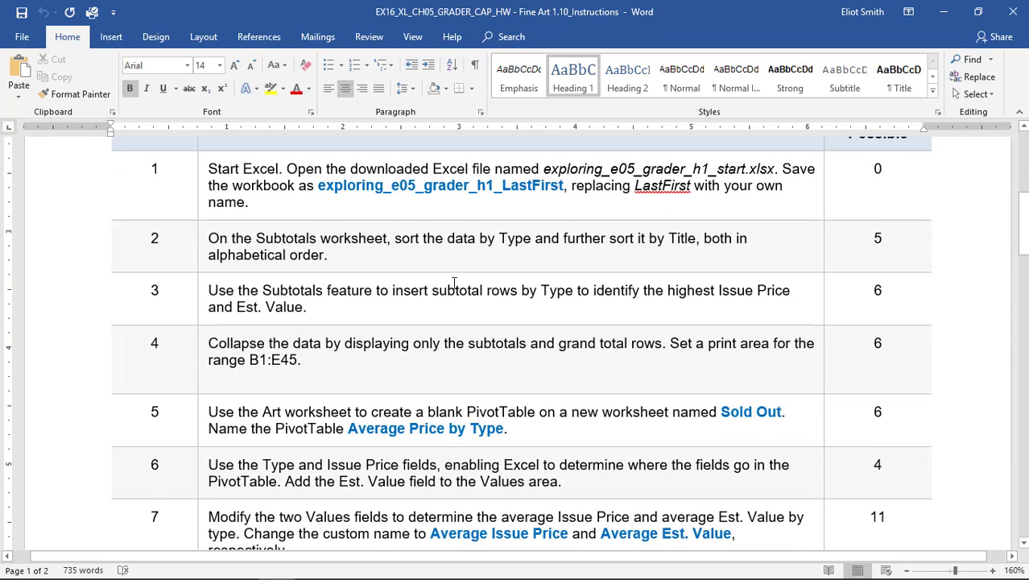
key("alt+Tab")
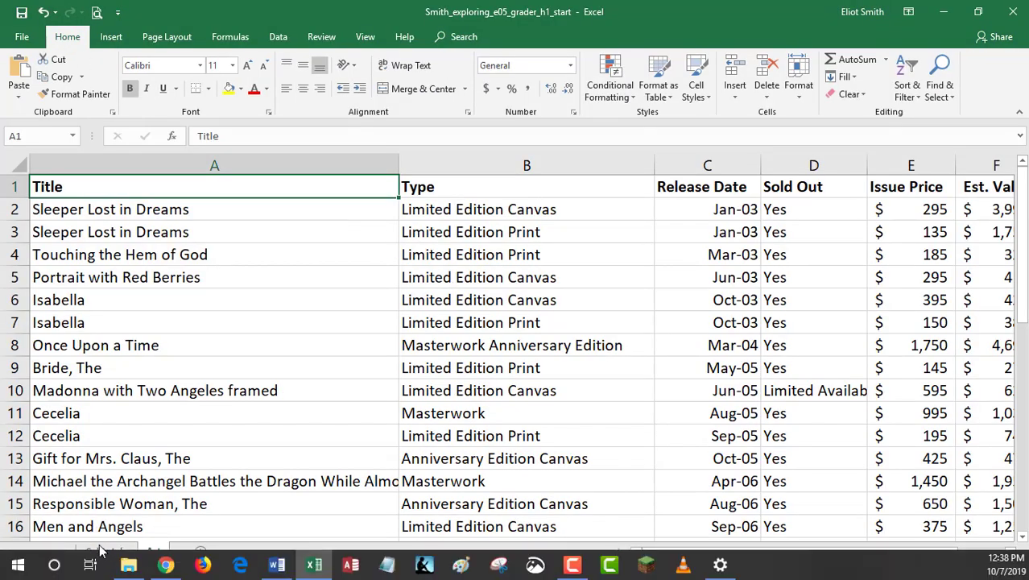
left_click(103, 550)
left_click(37, 42)
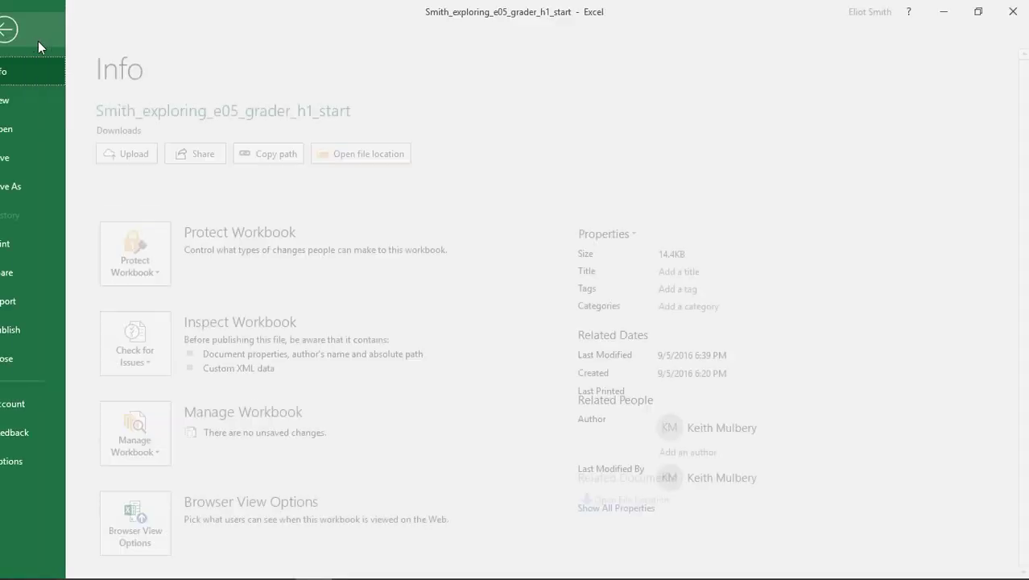
left_click(36, 184)
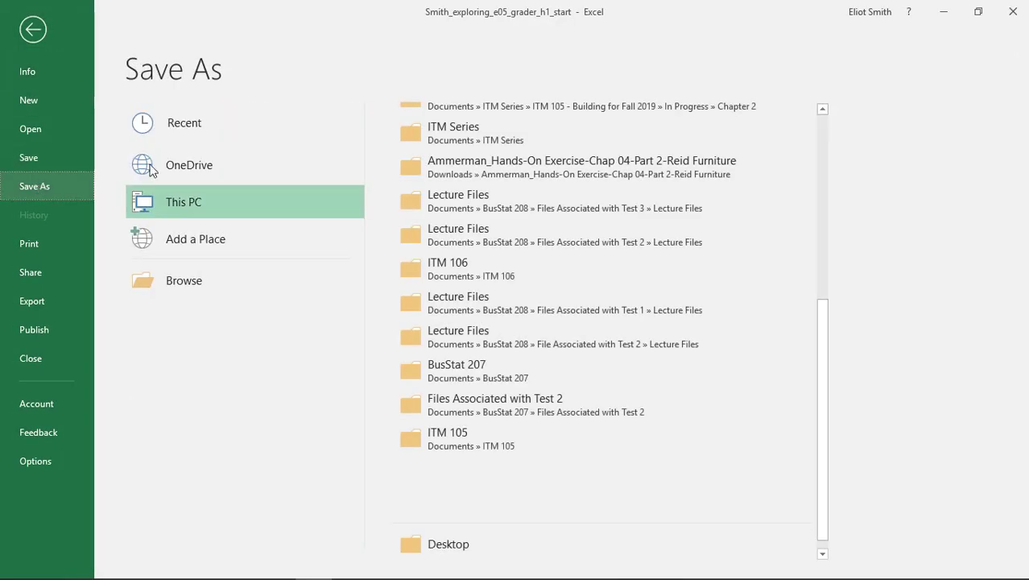
scroll(514, 266, "up", 3)
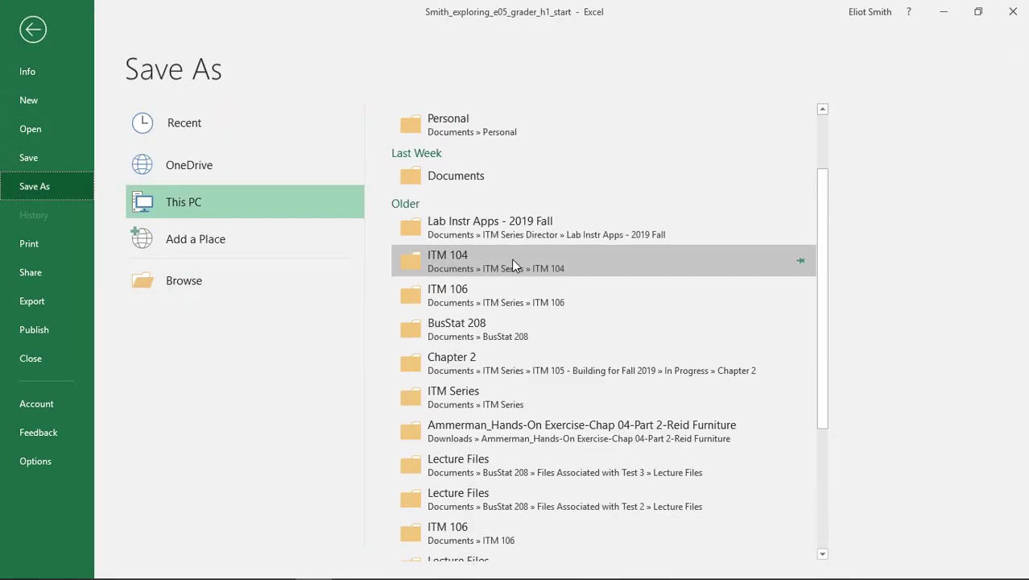
scroll(512, 258, "up", 2)
left_click(446, 175)
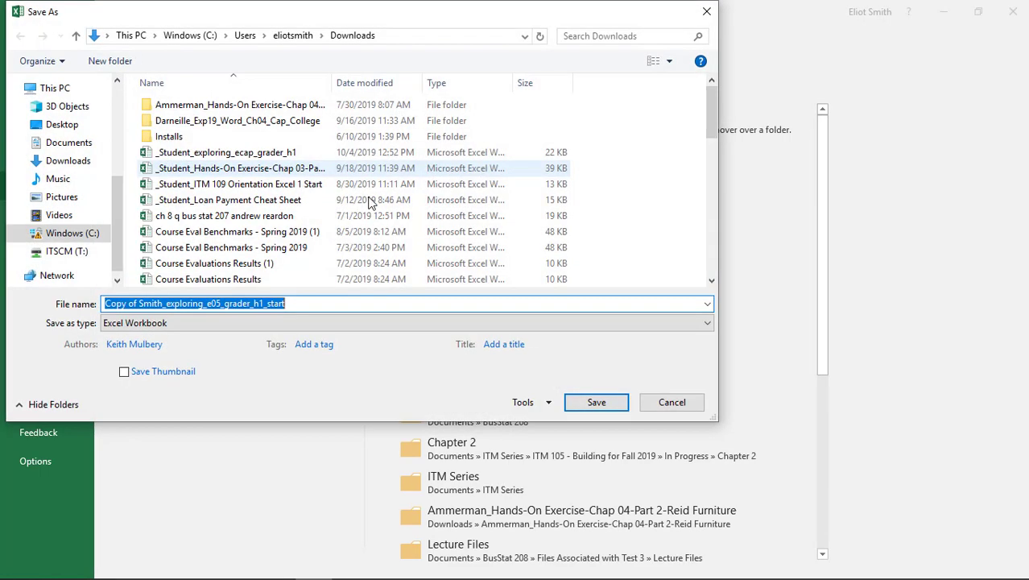
left_click(300, 305)
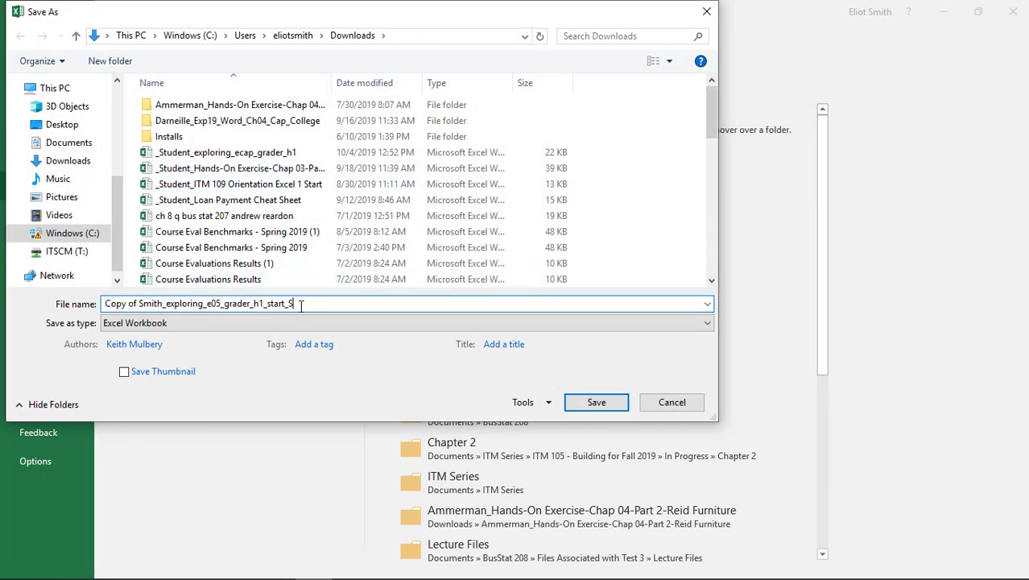
type("_SmithEliot")
key("Return")
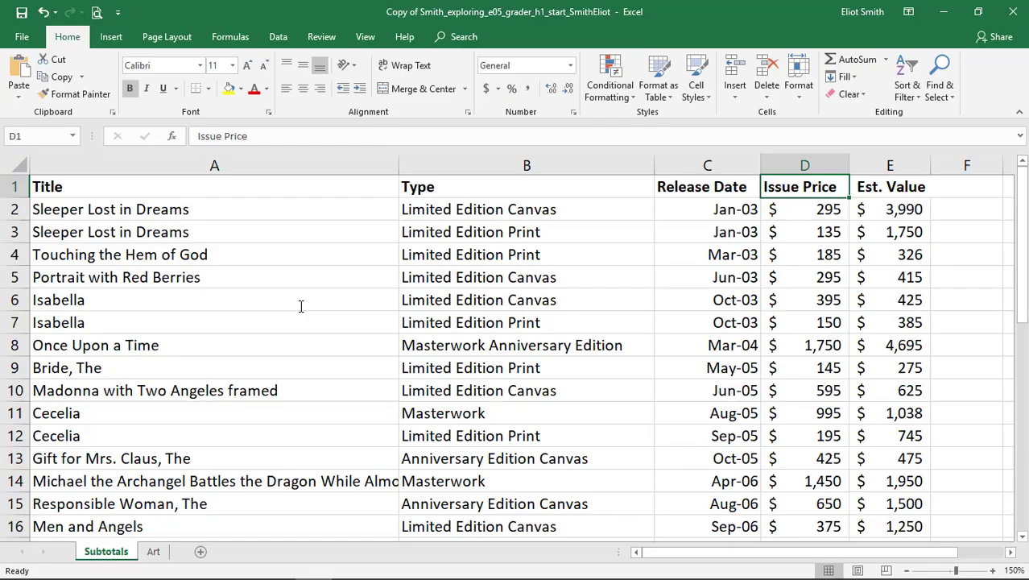
In the Word instructions, shade the step 1 table row dark purple to mark it as done.
key("alt+Tab")
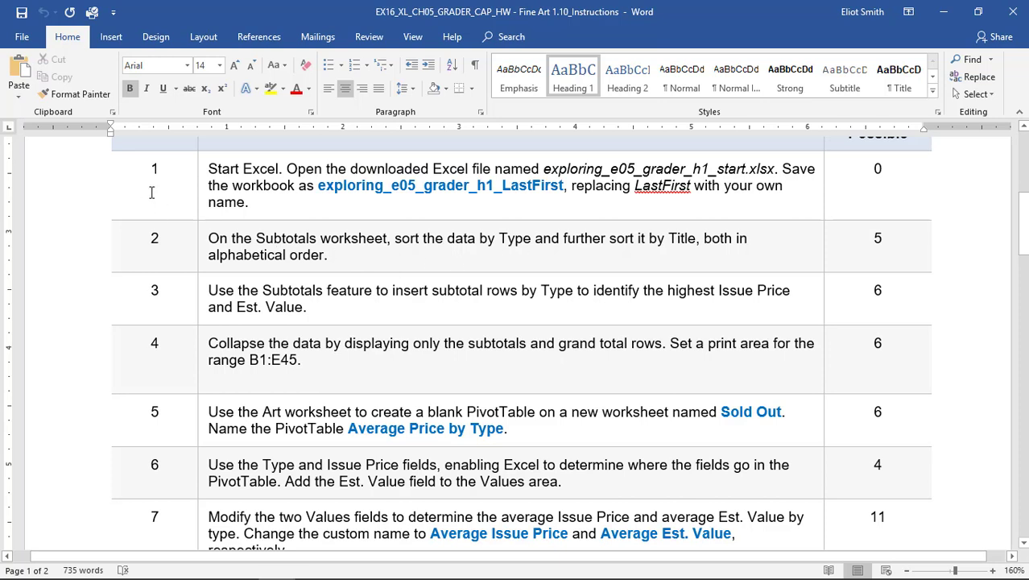
left_click_drag(171, 189, 894, 181)
left_click(496, 37)
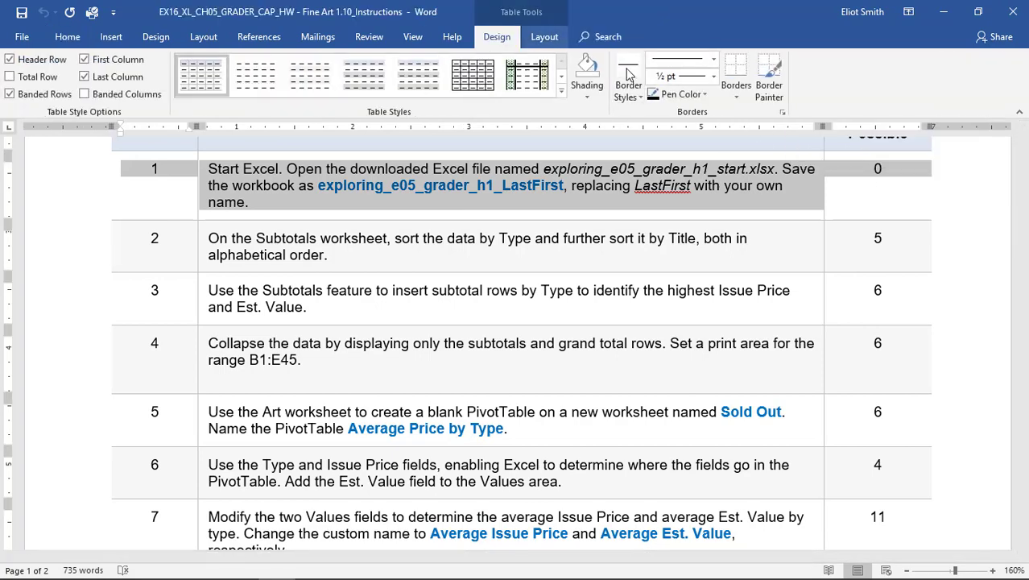
left_click(588, 95)
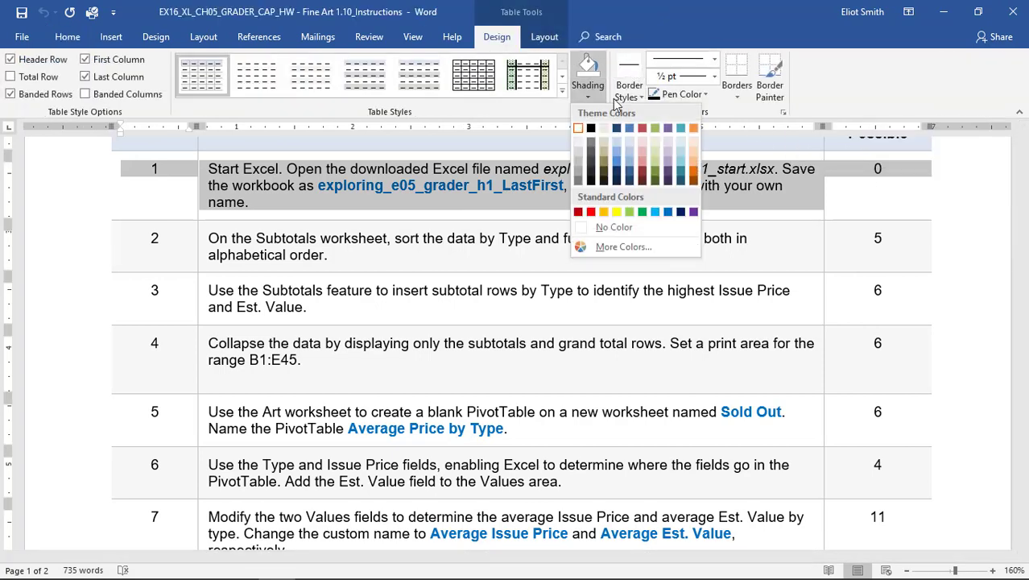
left_click(668, 176)
left_click(552, 257)
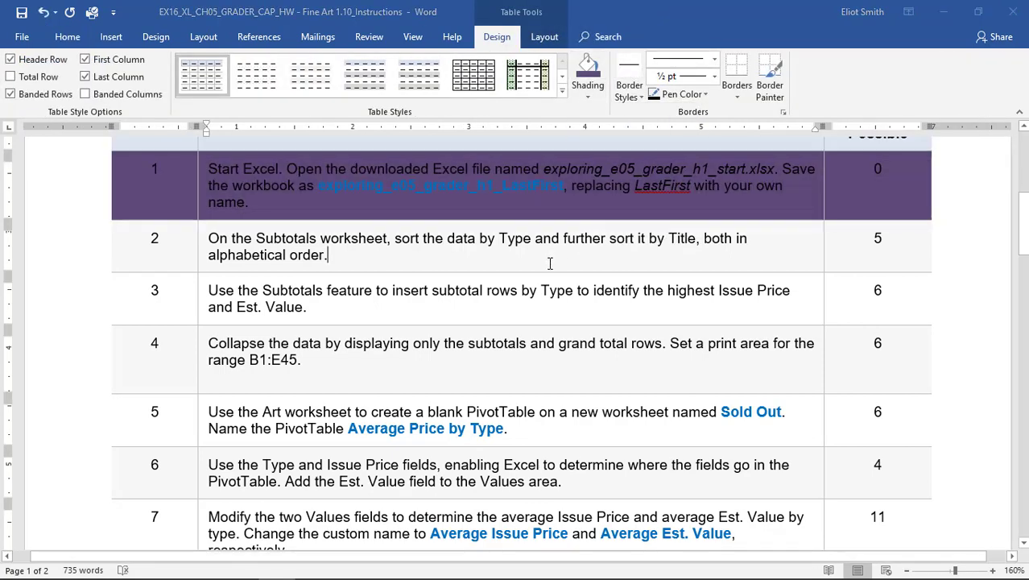
In Excel, start a custom sort of the Subtotals data with Type as the first level, A to Z.
key("alt+Tab")
key("alt+Tab")
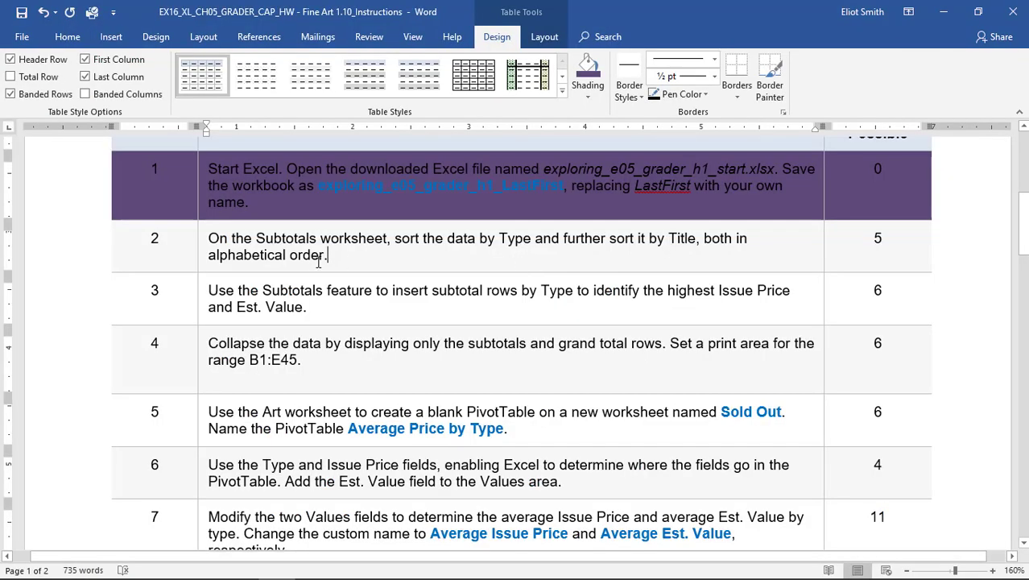
key("alt+Tab")
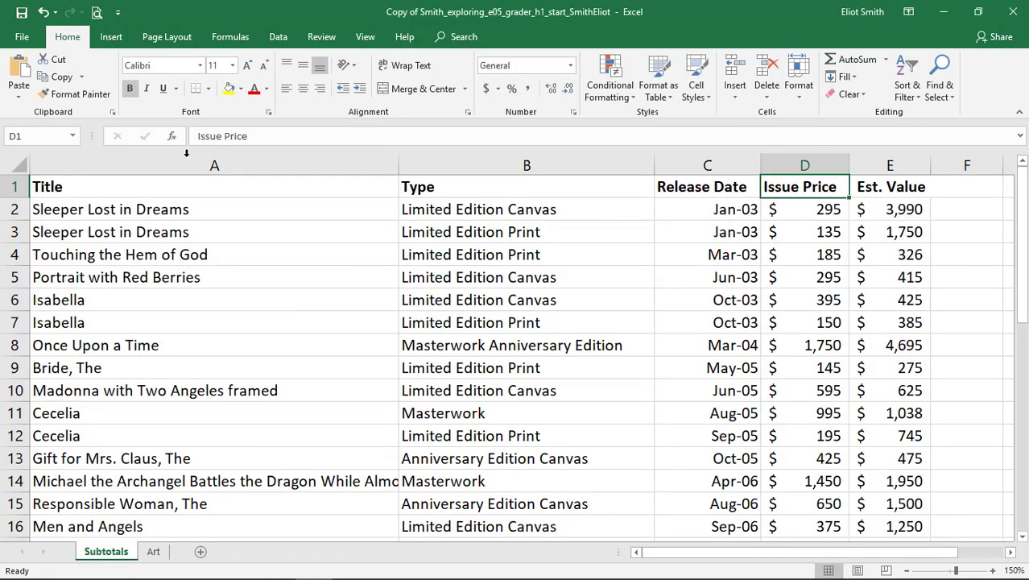
left_click(281, 42)
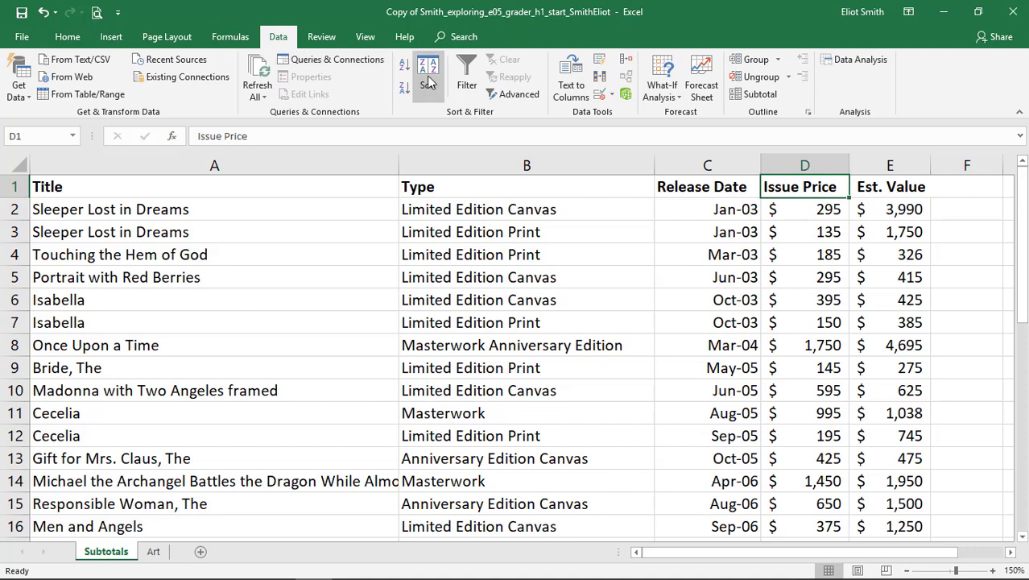
left_click(428, 81)
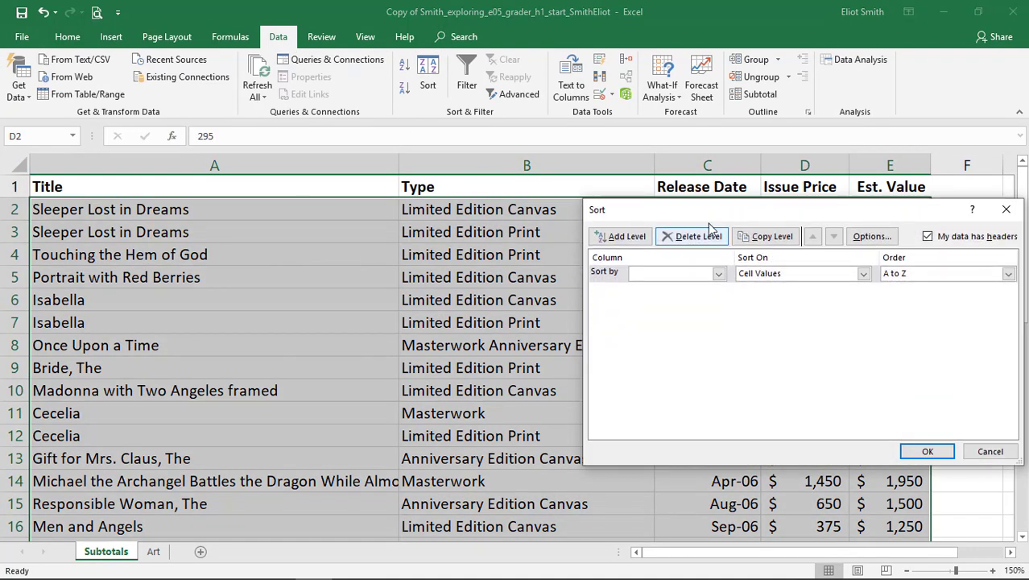
left_click_drag(728, 213, 310, 214)
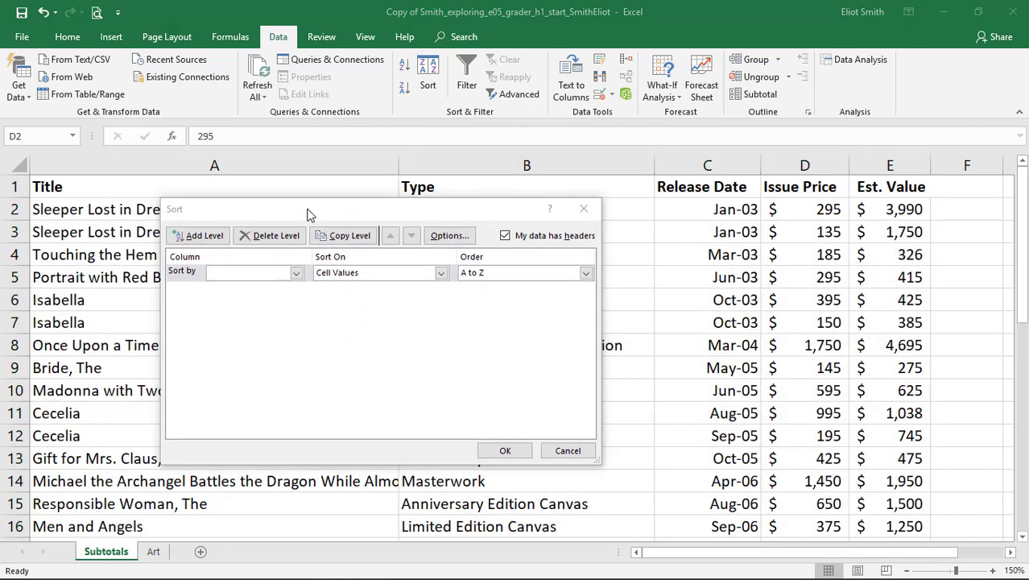
key("alt+Tab")
key("alt+Tab")
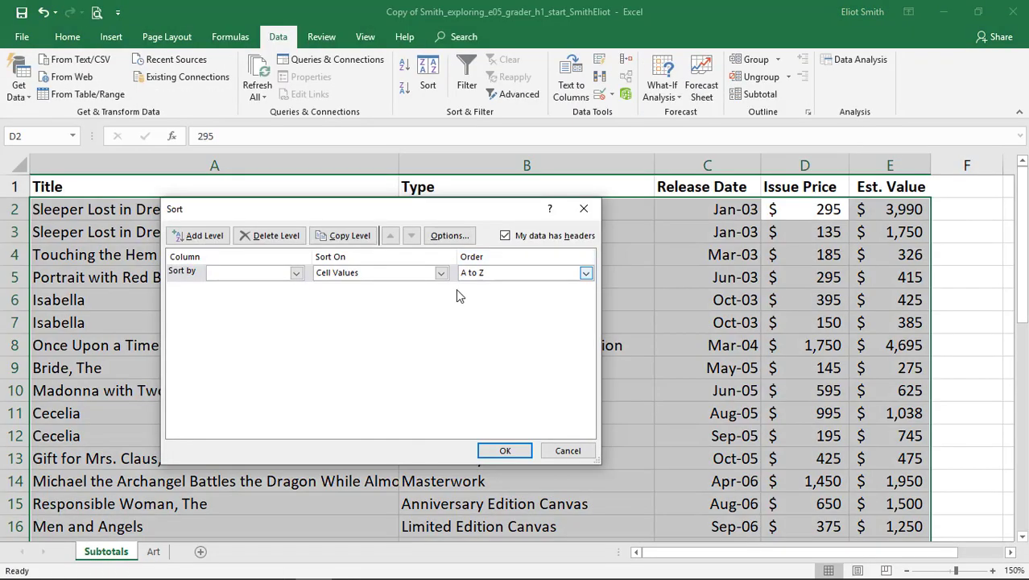
left_click(296, 272)
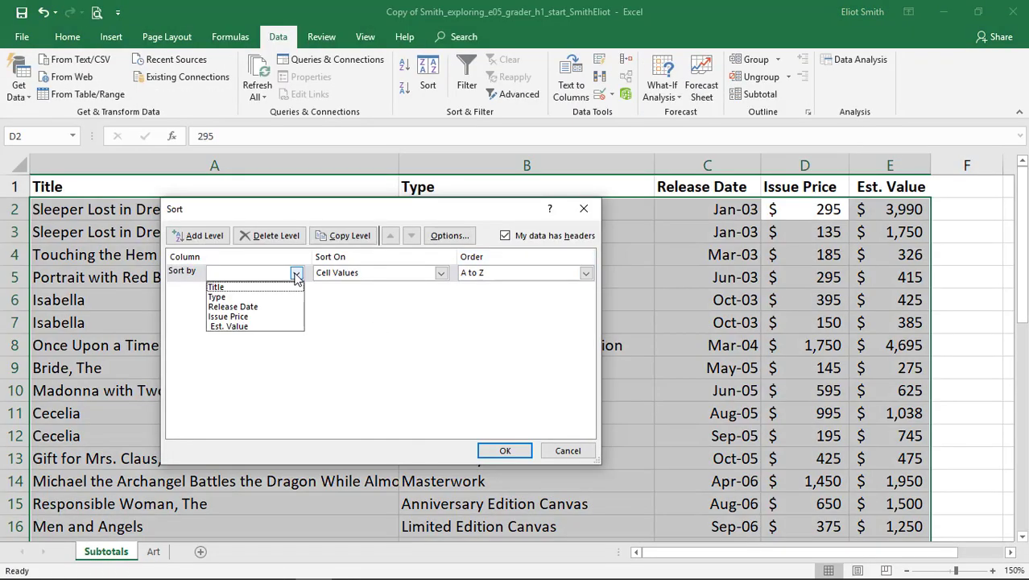
left_click(259, 298)
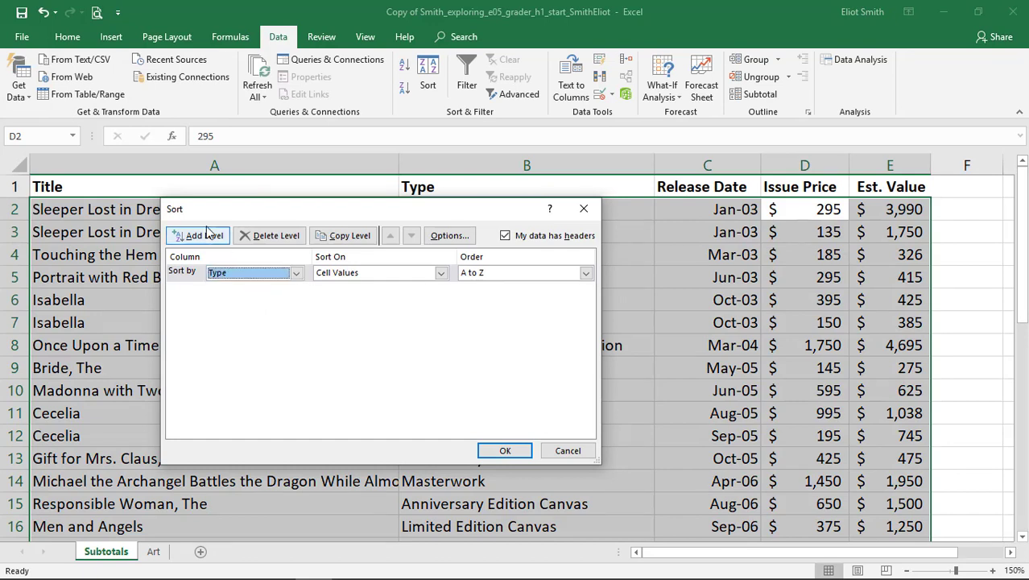
Add a second sort level by Title, A to Z, apply the sort, and select the Anniversary Edition Canvas cells B2:B5.
left_click(201, 235)
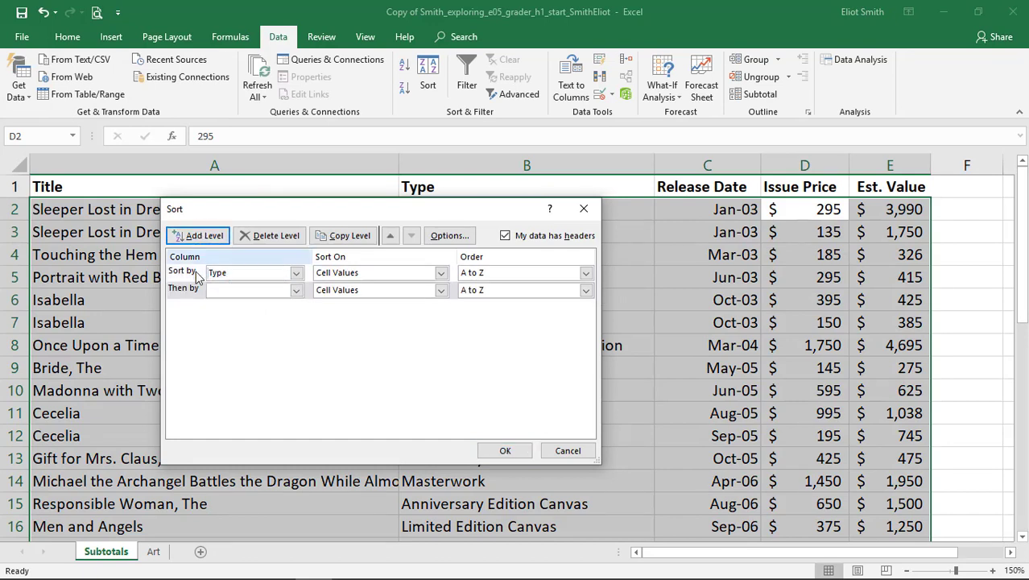
left_click(296, 290)
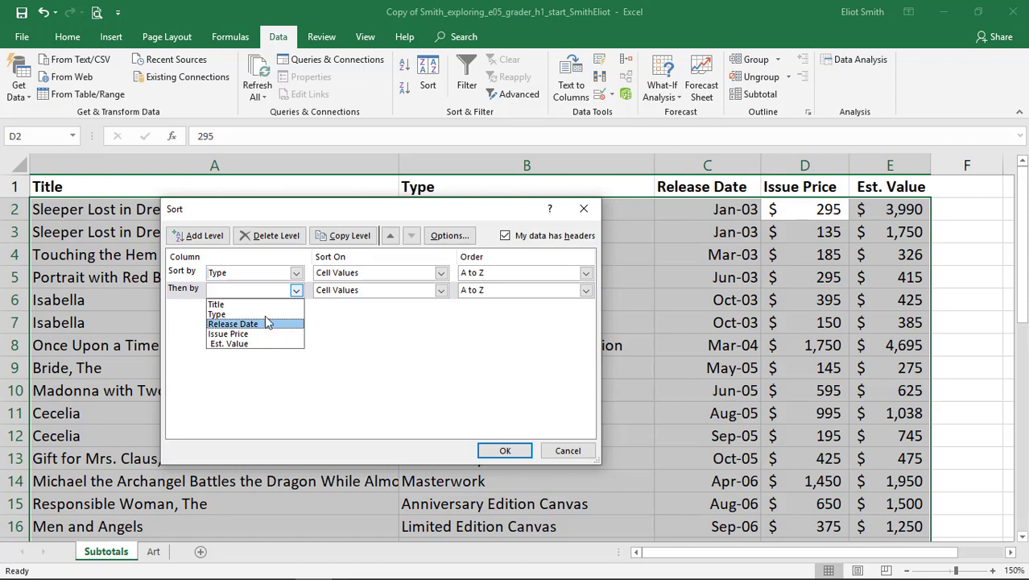
left_click(266, 305)
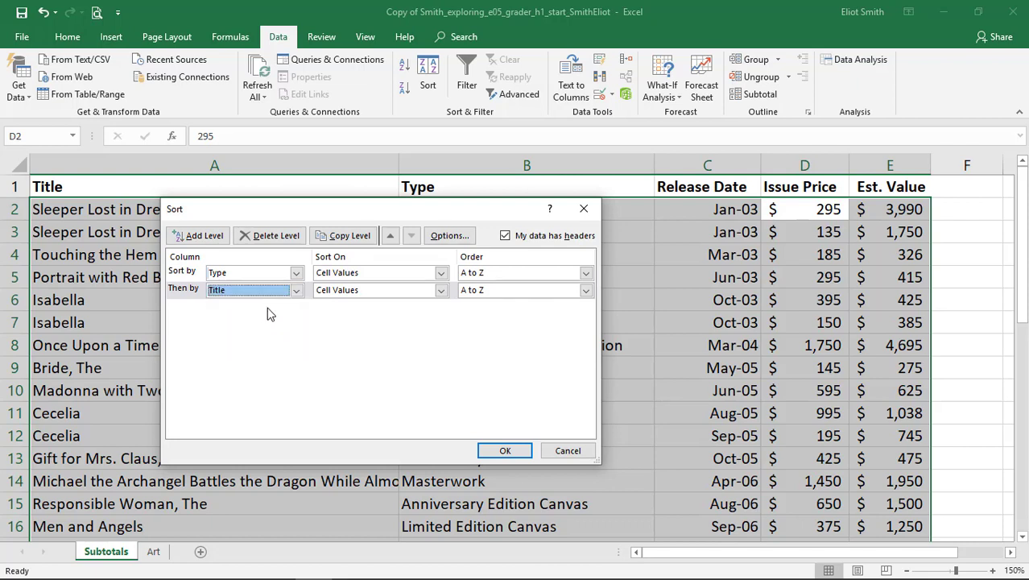
left_click(505, 451)
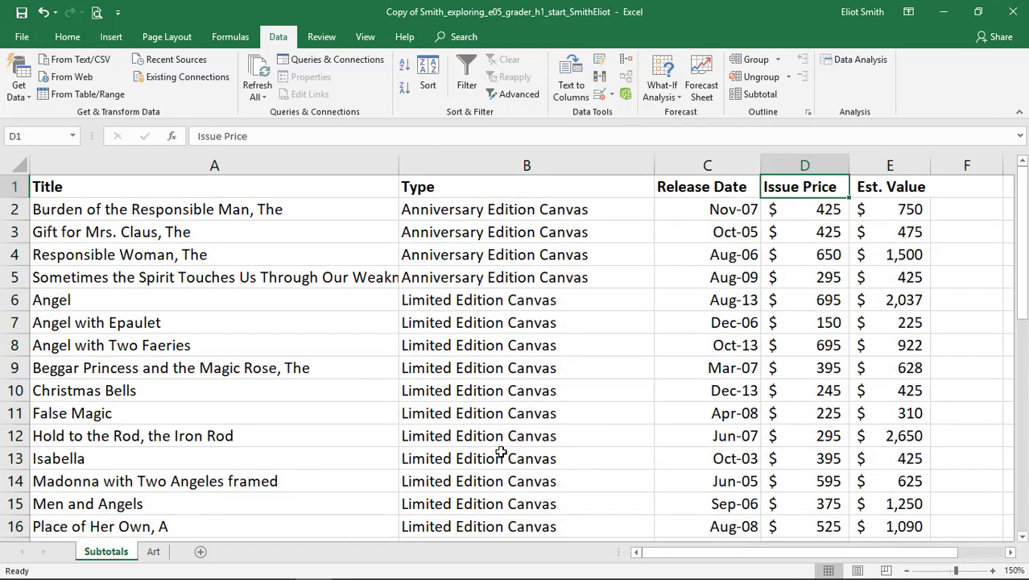
left_click_drag(544, 207, 541, 283)
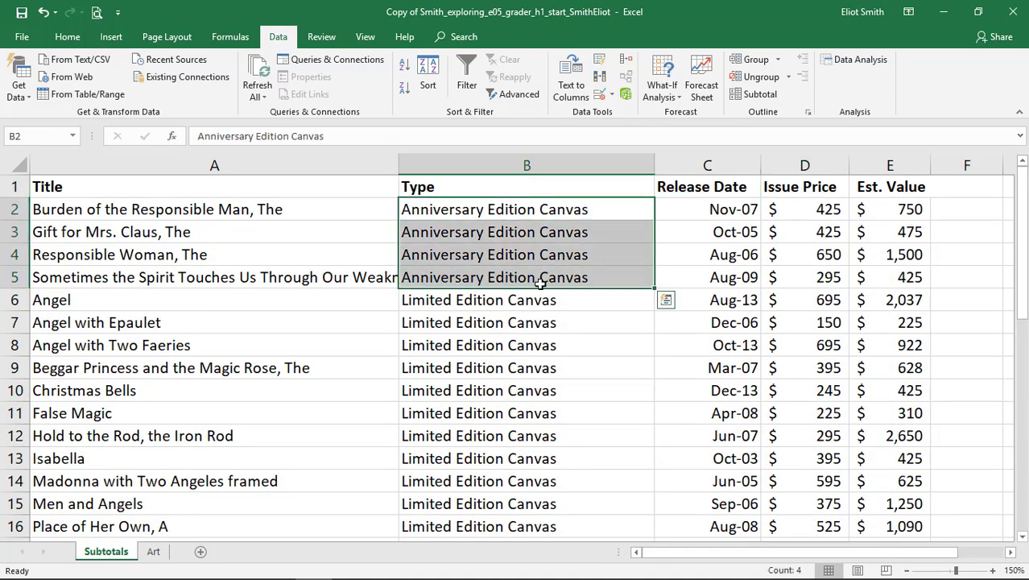
Review the sorted rows, checking that titles run alphabetically within the Anniversary Edition Canvas and Limited Edition Canvas types.
left_click_drag(171, 207, 164, 287)
scroll(443, 383, "down", 1)
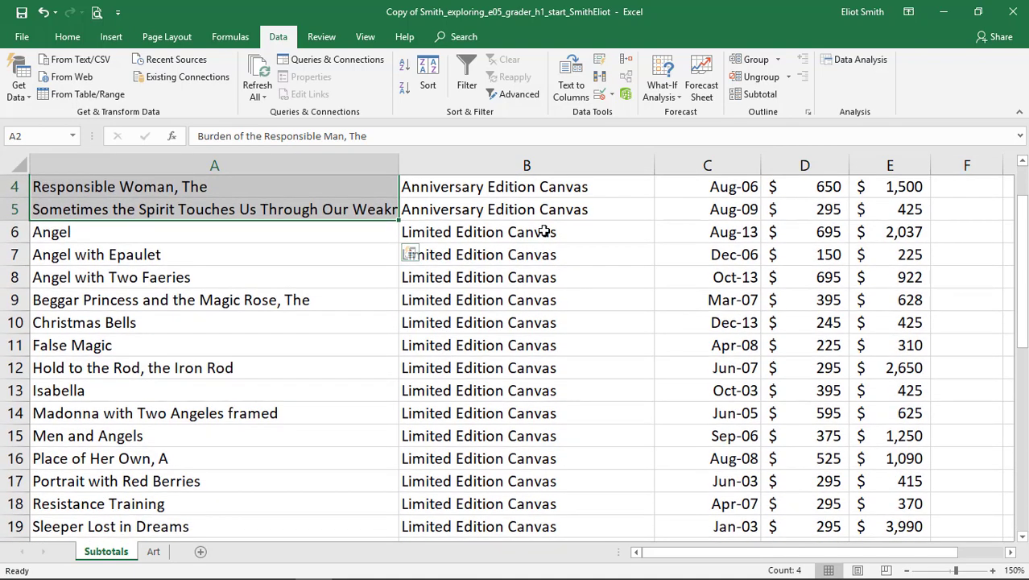
left_click_drag(531, 232, 541, 437)
scroll(535, 410, "up", 1)
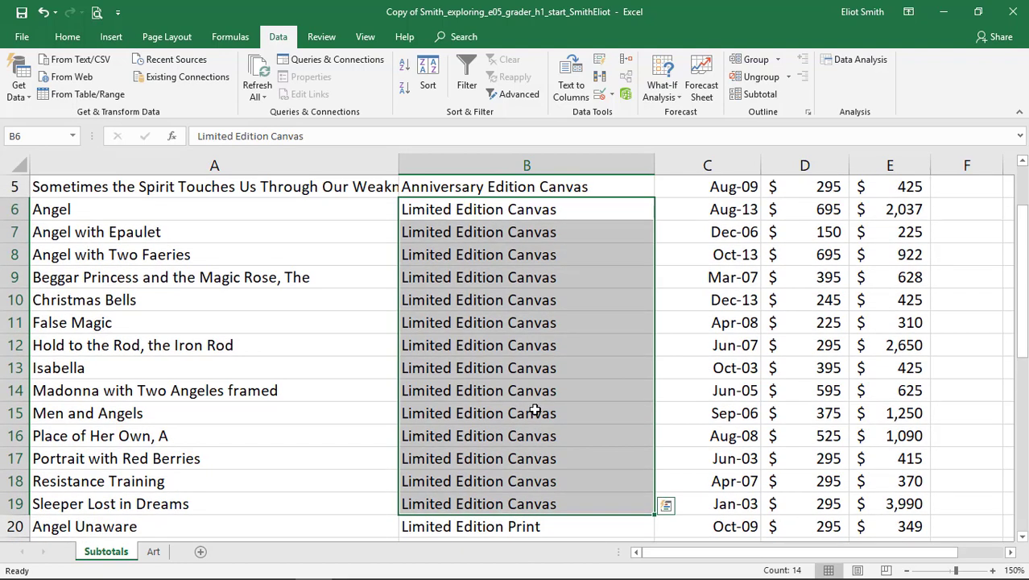
left_click_drag(195, 212, 256, 504)
left_click(488, 324)
In the Word instructions, shade the step 2 table row dark purple and read step 3.
key("alt+Tab")
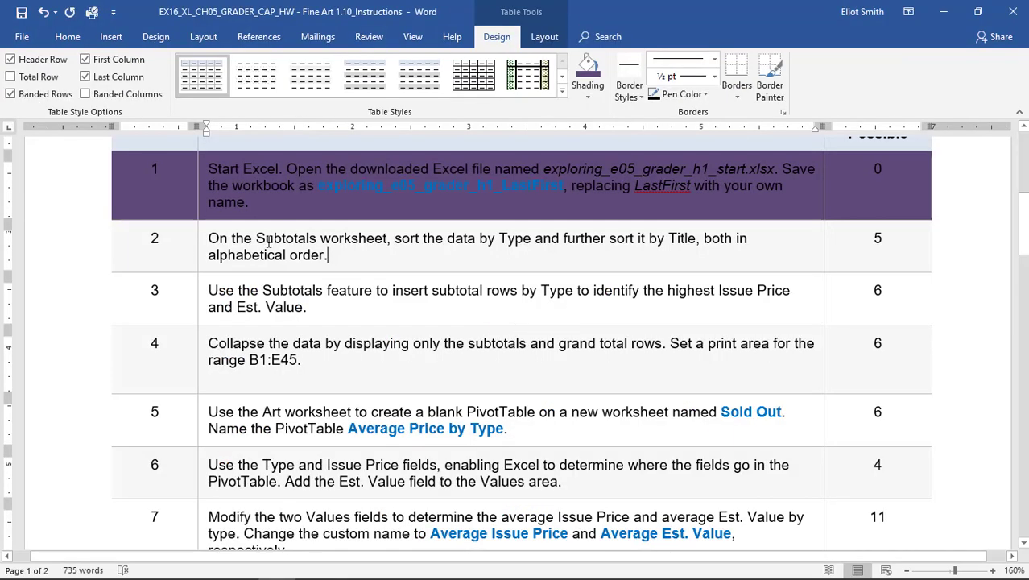
left_click_drag(161, 246, 853, 233)
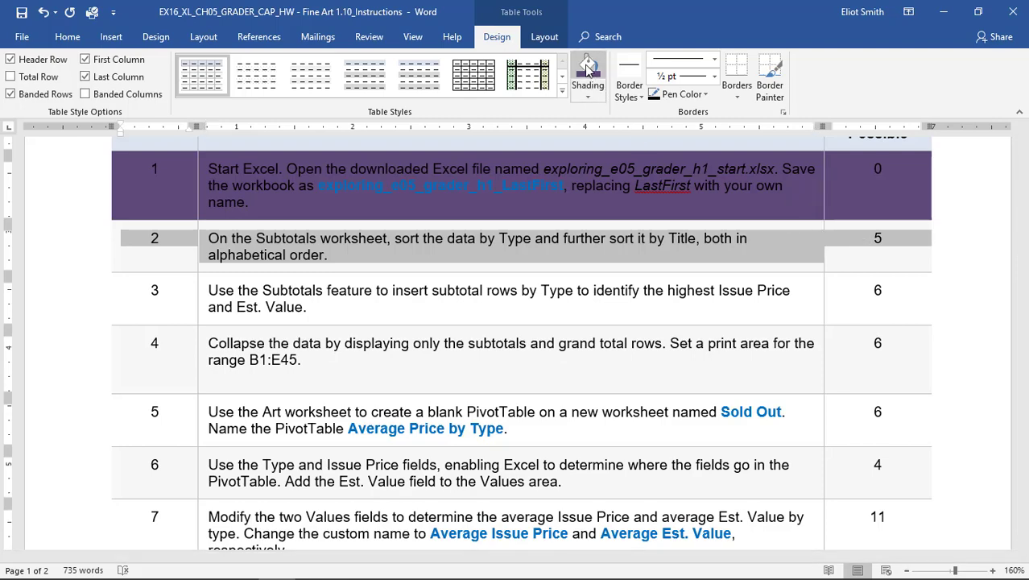
left_click(587, 69)
scroll(534, 324, "down", 3)
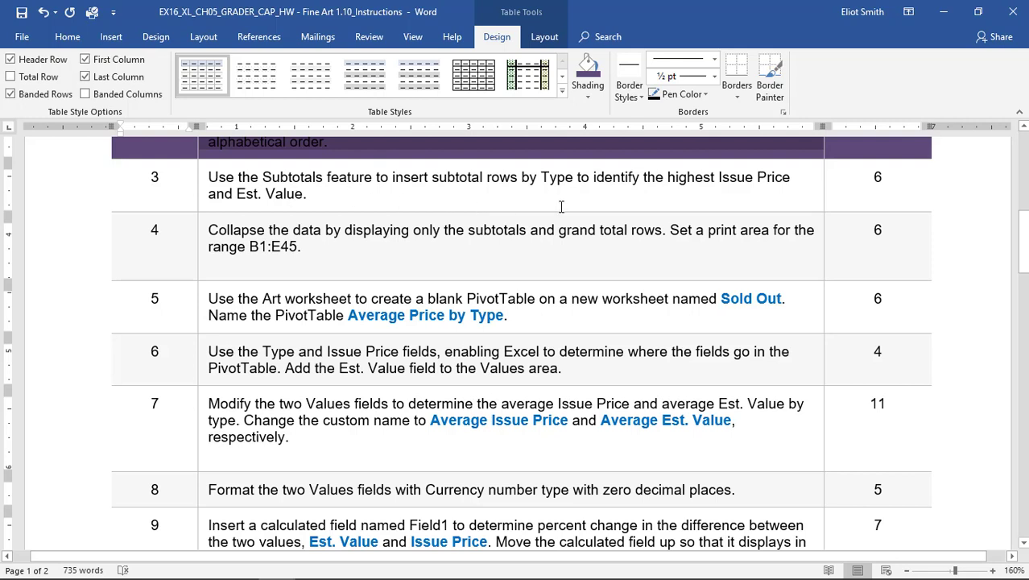
In Excel, insert subtotals at each change in Type, using the Max function on Issue Price and Est. Value.
key("alt+Tab")
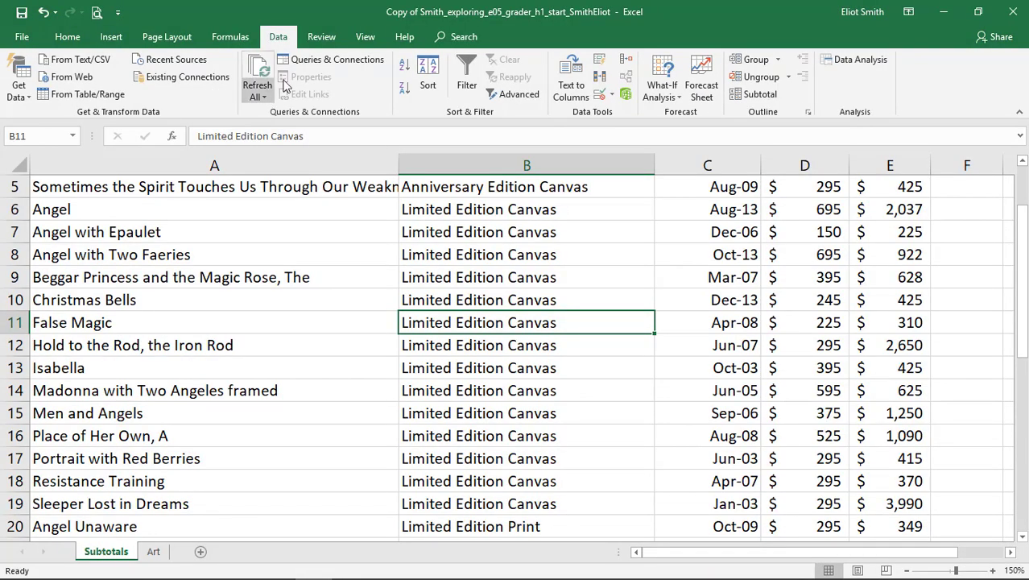
left_click(765, 97)
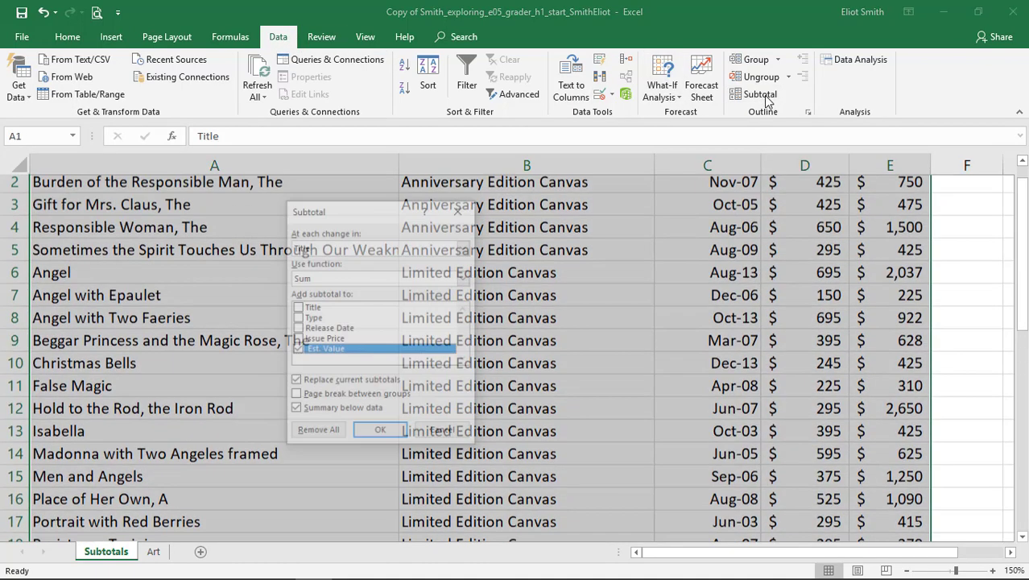
left_click(464, 247)
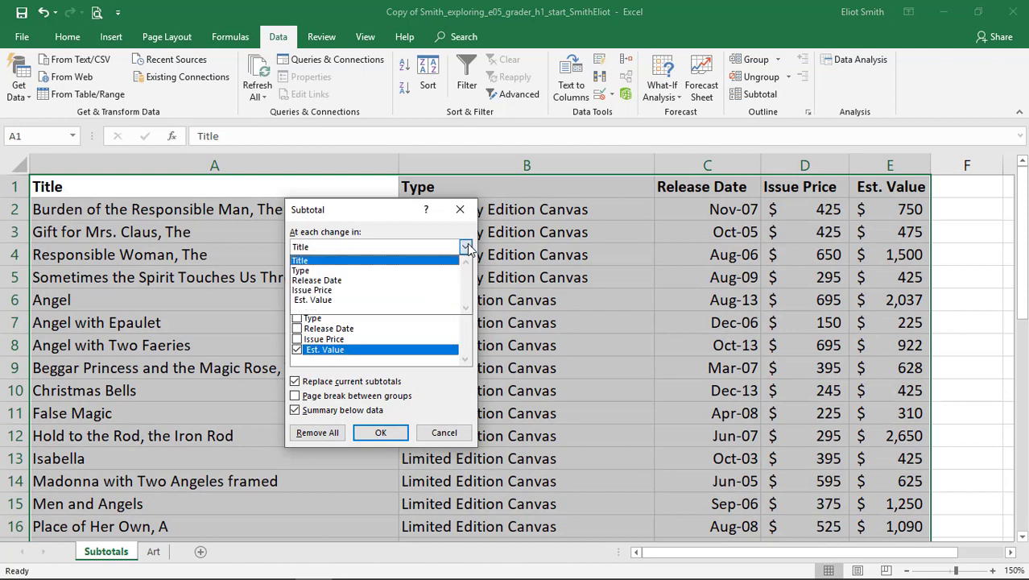
left_click(441, 270)
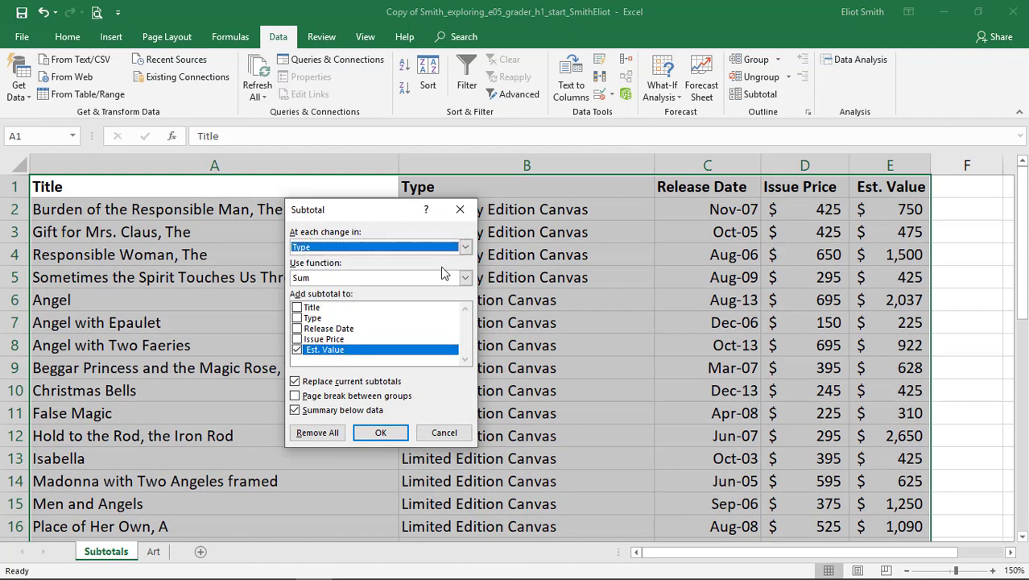
left_click(374, 277)
left_click(349, 320)
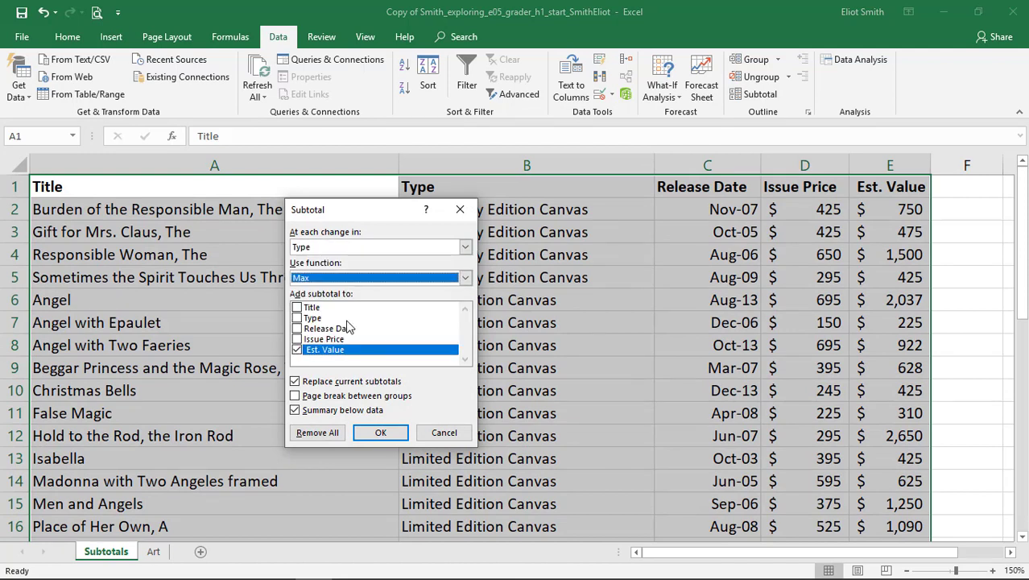
left_click(297, 338)
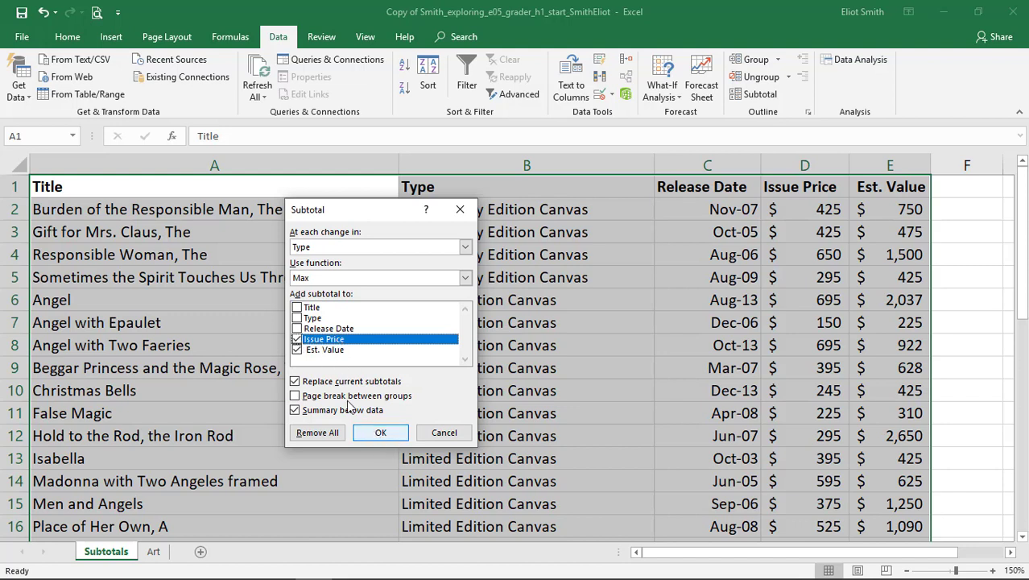
left_click(383, 434)
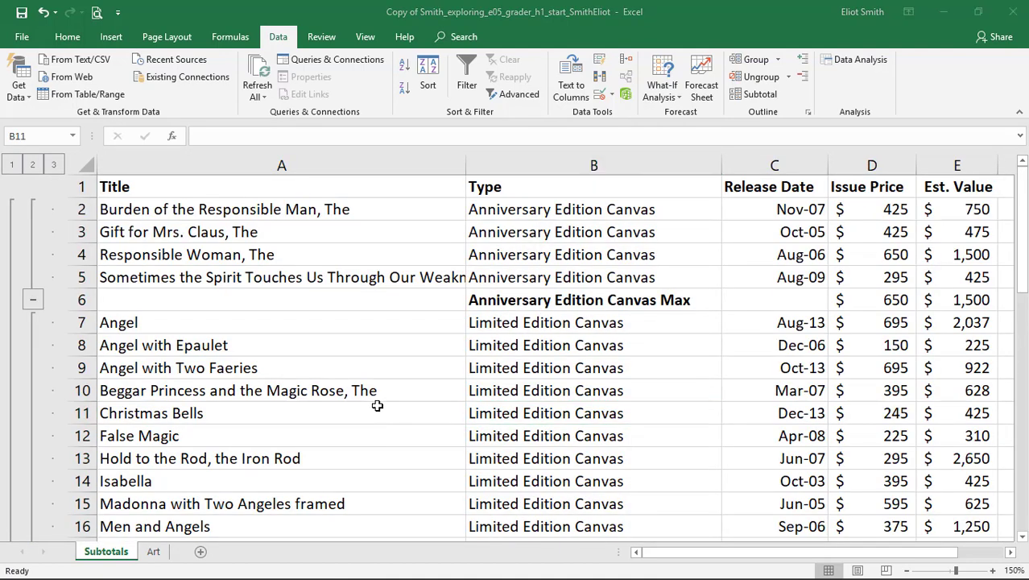
In the Word instructions, shade the step 3 table row dark purple and read step 4.
key("alt+Tab")
left_click_drag(189, 199, 847, 171)
left_click(588, 71)
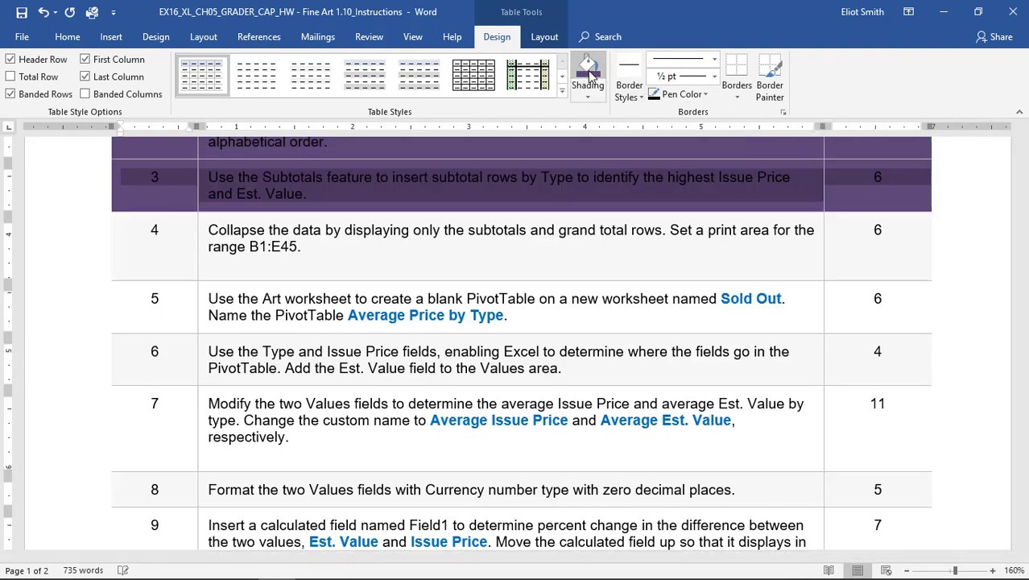
left_click(323, 244)
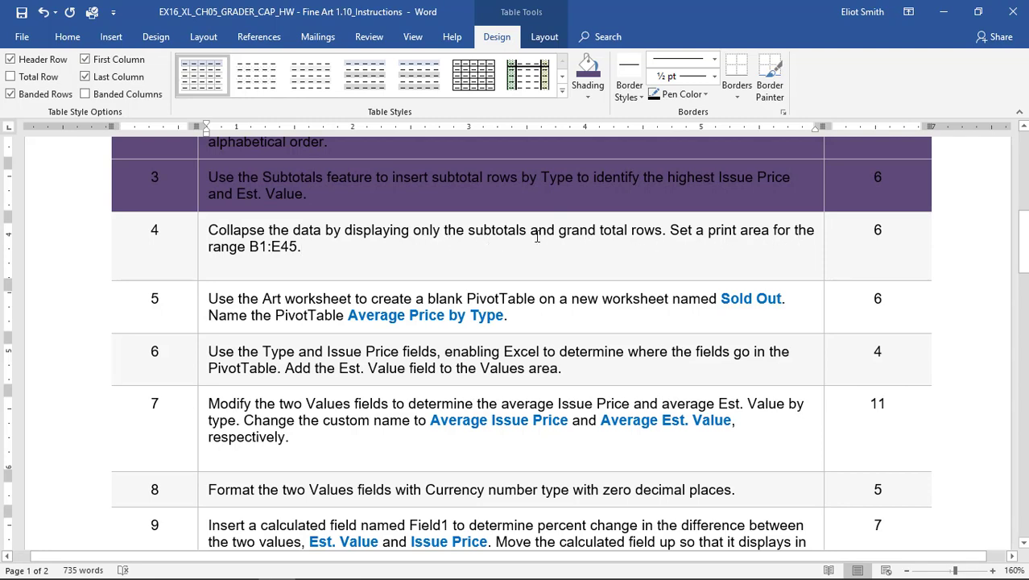
left_click(363, 247)
In Excel, collapse the Subtotals outline to level 2, leaving only the subtotal and grand total rows, and review the Max rows.
key("alt+Tab")
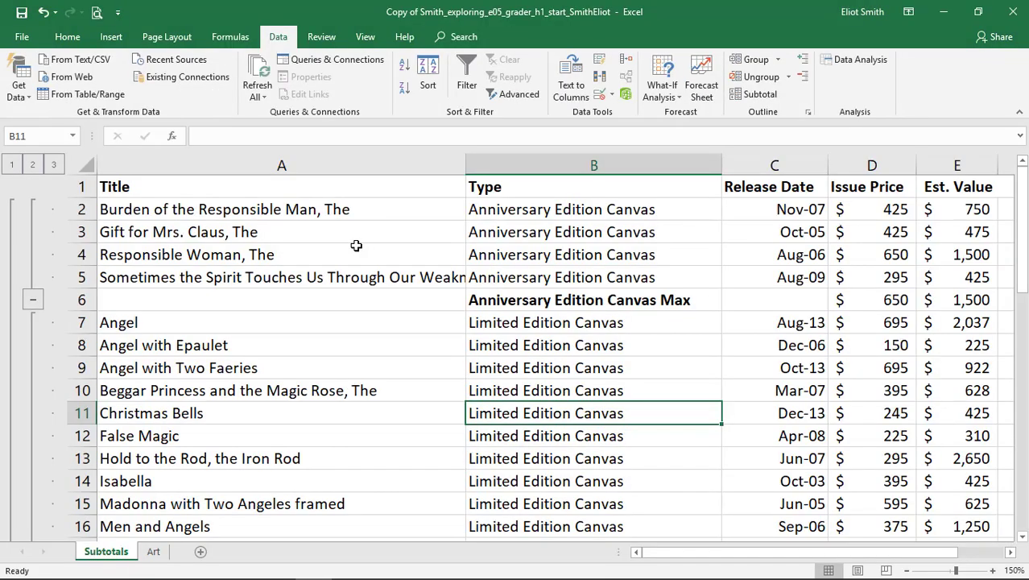
left_click(33, 165)
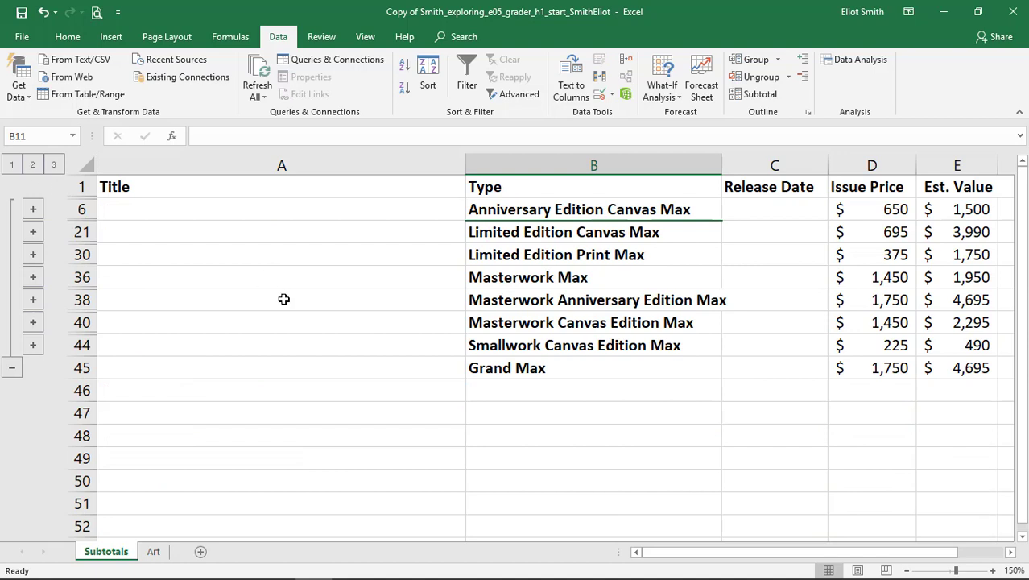
left_click_drag(517, 369, 518, 211)
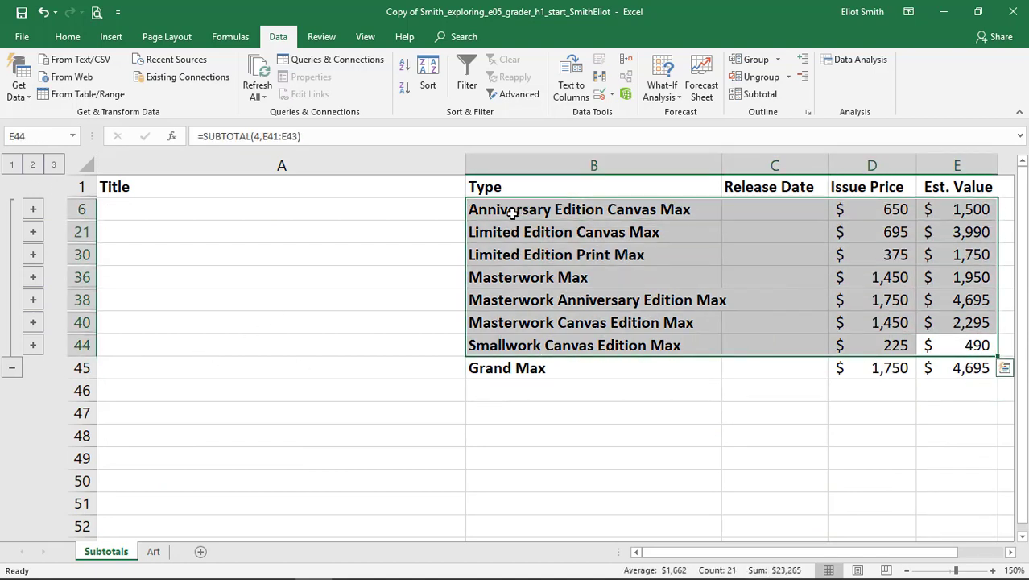
Check step 4 in the Word instructions, then in Excel set B1:E45 on the Subtotals sheet as the print area.
key("alt+Tab")
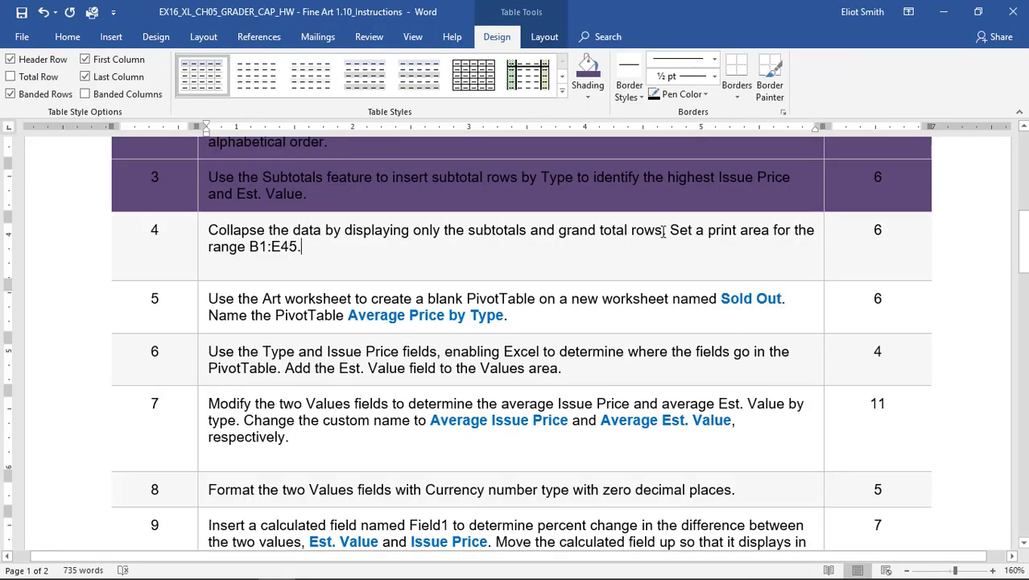
key("alt+Tab")
left_click(517, 187)
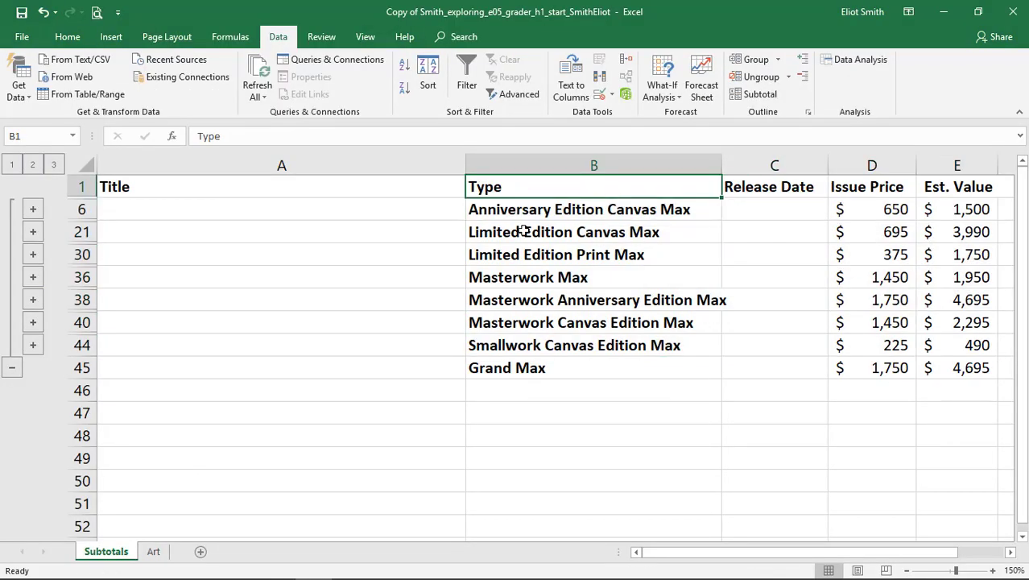
left_click_drag(523, 231, 956, 367)
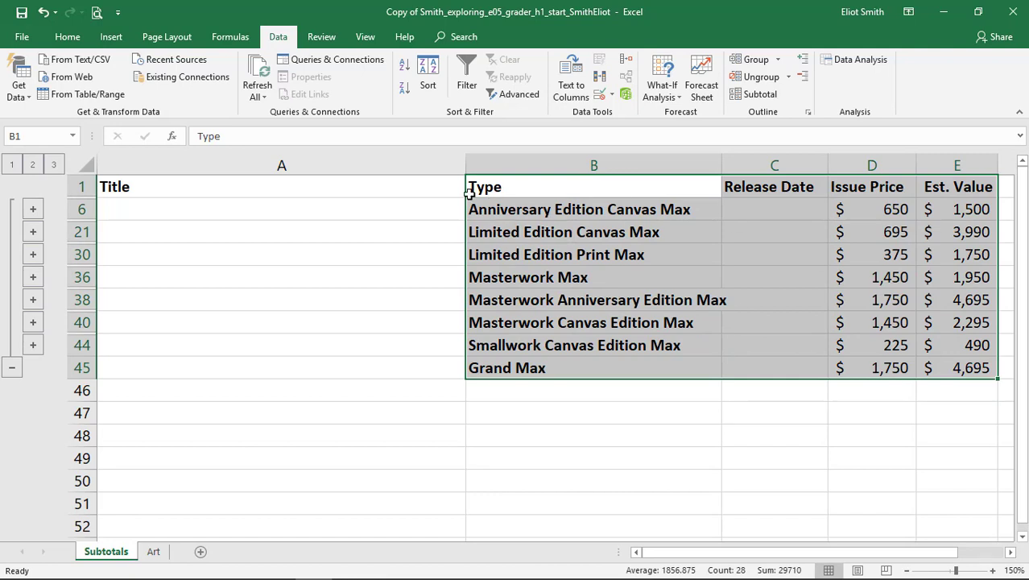
left_click(156, 40)
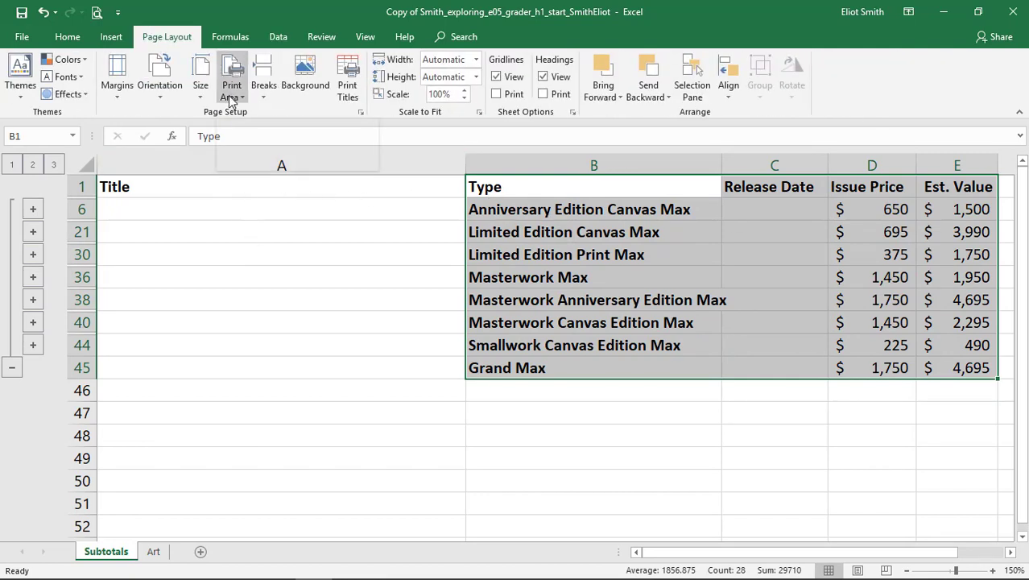
left_click(228, 95)
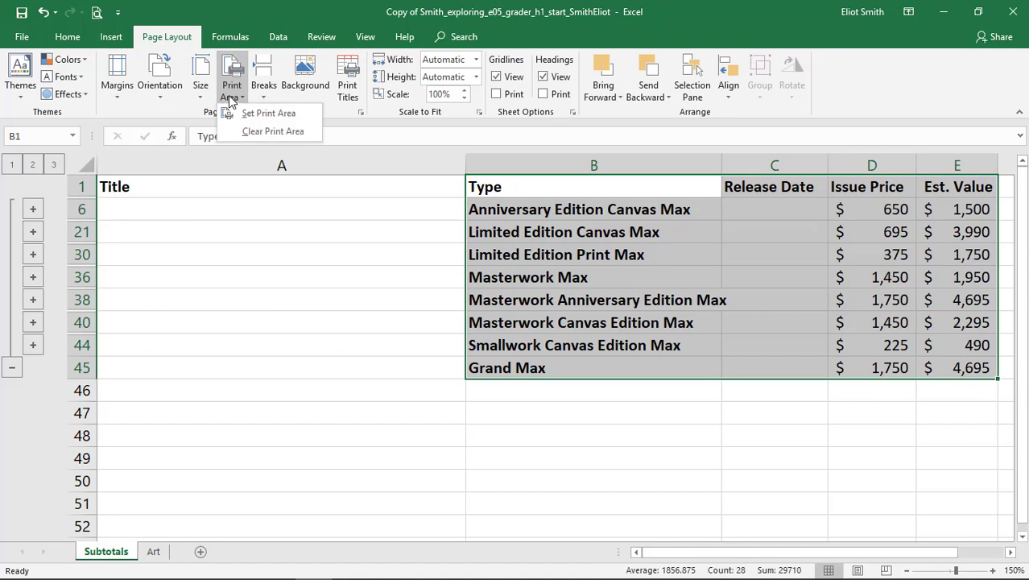
left_click(270, 117)
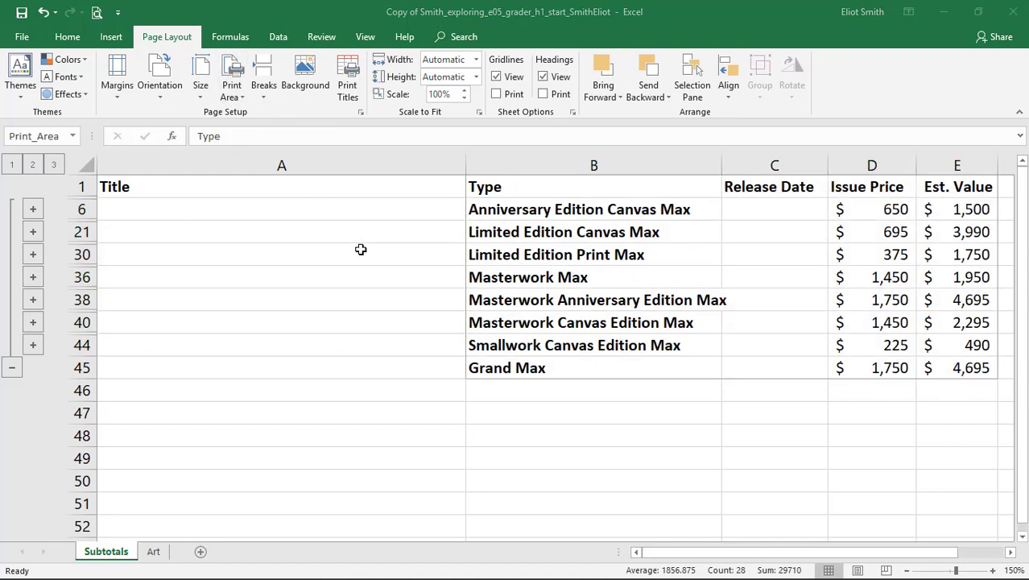
Switch to the Word instructions and shade the step 4 table row dark purple to mark it as done.
key("alt+Tab")
mouse_move(870, 260)
left_mouse_down()
mouse_move(242, 261)
mouse_move(183, 253)
left_mouse_up()
left_click(587, 71)
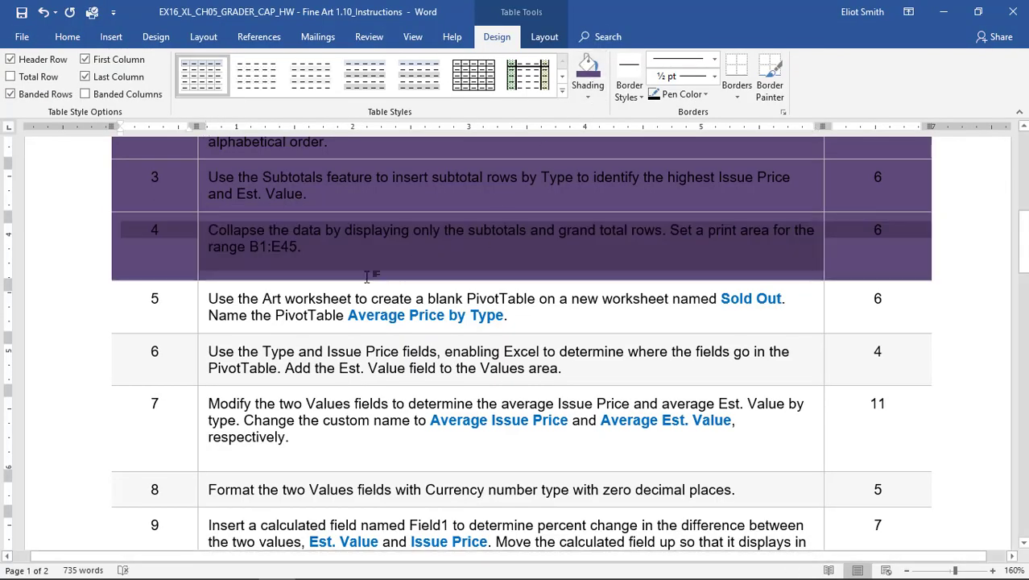
left_click(266, 304)
Check step 5 in Word, and in Excel create a blank PivotTable from Art worksheet range A1:F37 on a new worksheet.
key("alt+Tab")
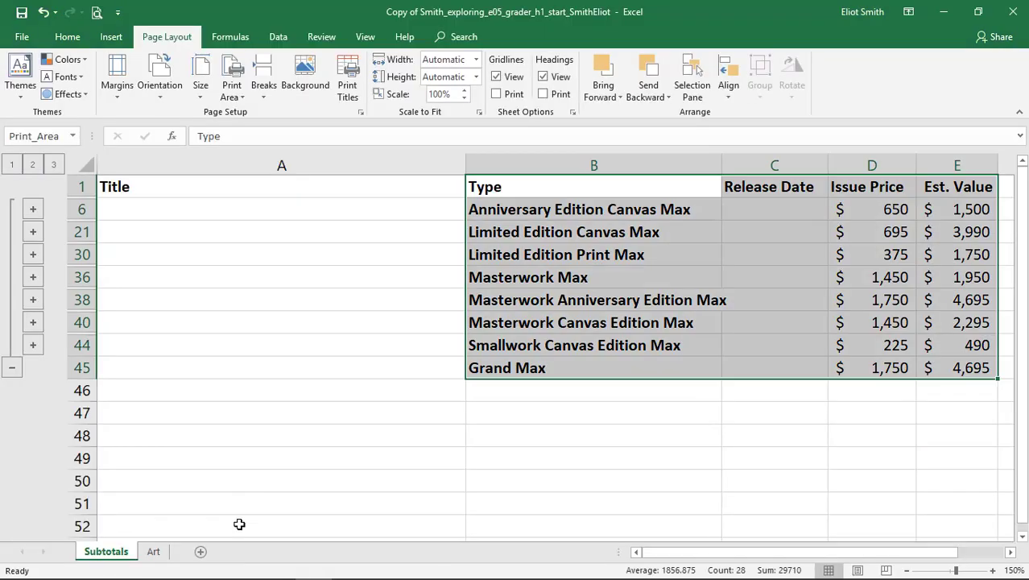
left_click(152, 551)
key("alt+Tab")
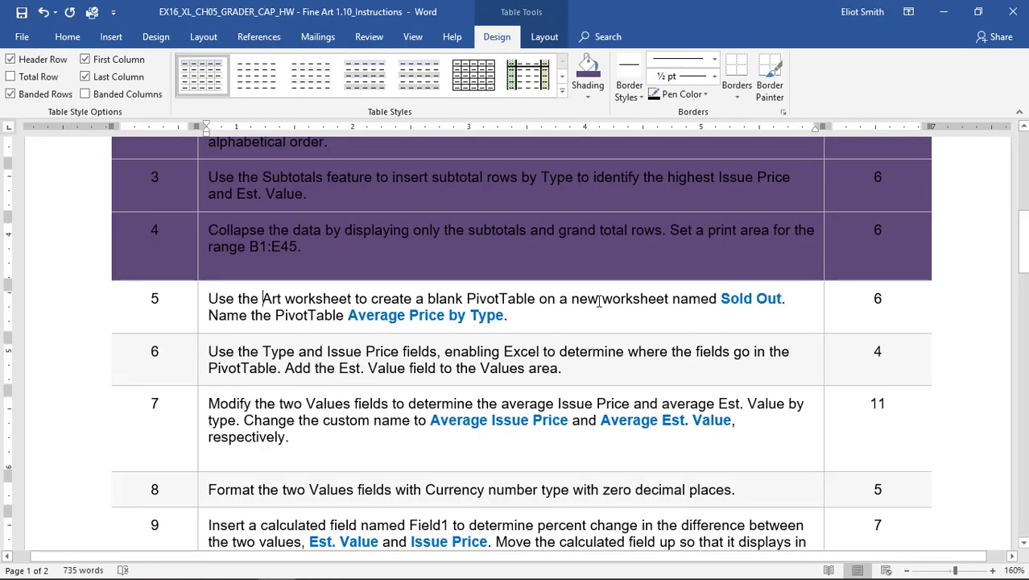
key("alt+Tab")
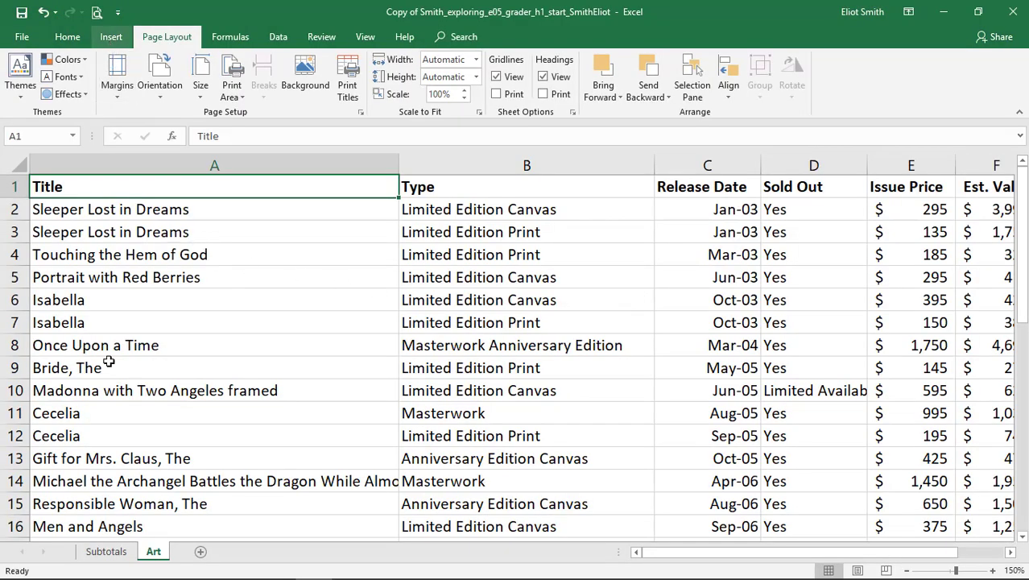
left_click(107, 39)
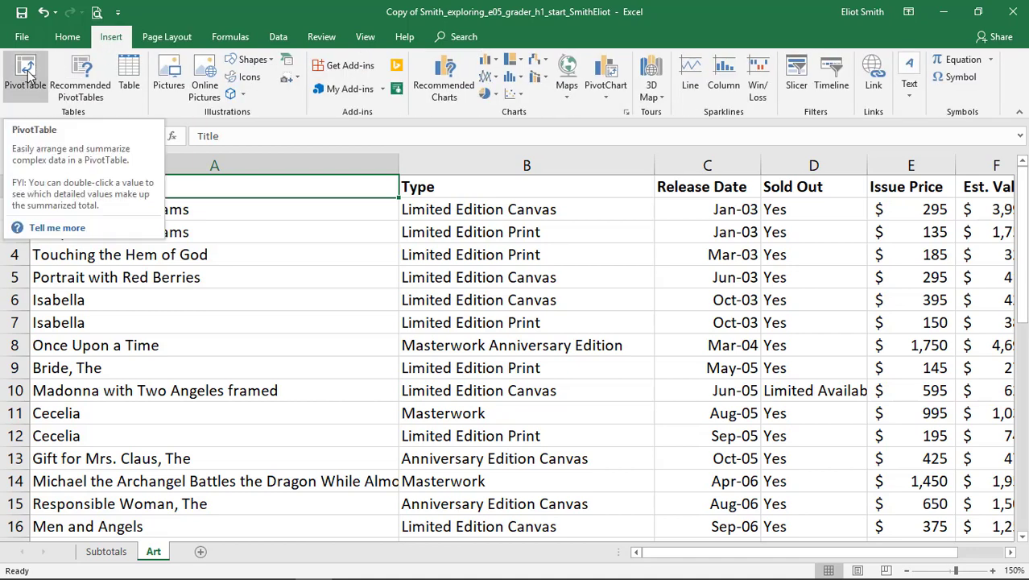
left_click(27, 73)
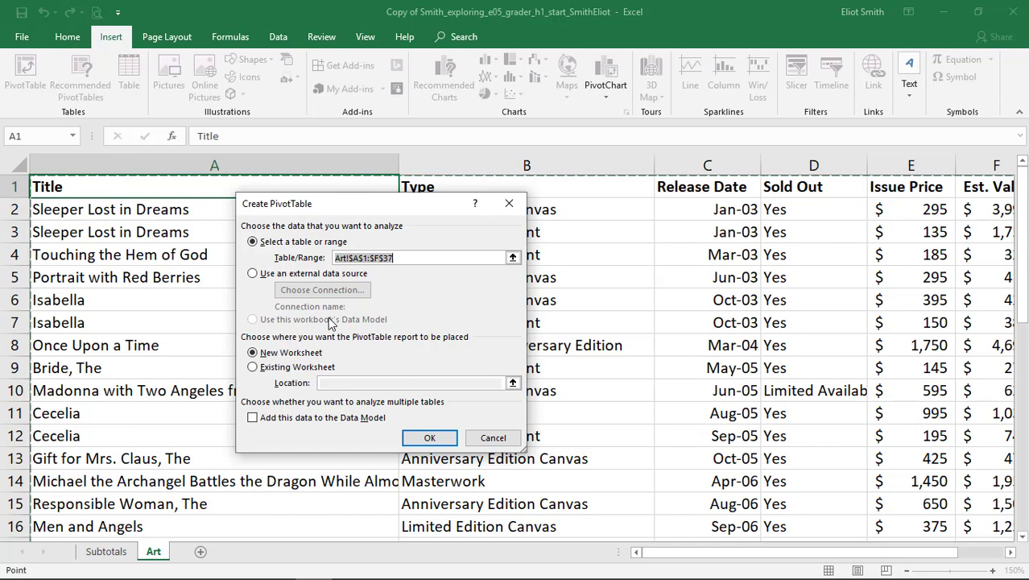
left_click(428, 438)
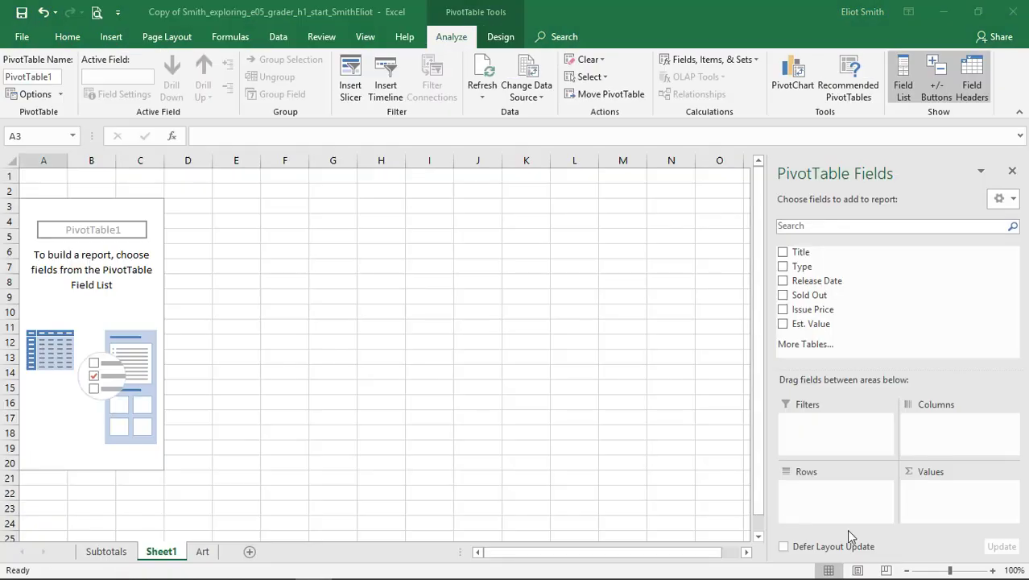
Check the required sheet name in the Word instructions, then in Excel rename the new PivotTable worksheet Sold Out.
left_click(993, 570)
left_click(993, 569)
left_click(993, 570)
left_click(994, 570)
left_click(994, 570)
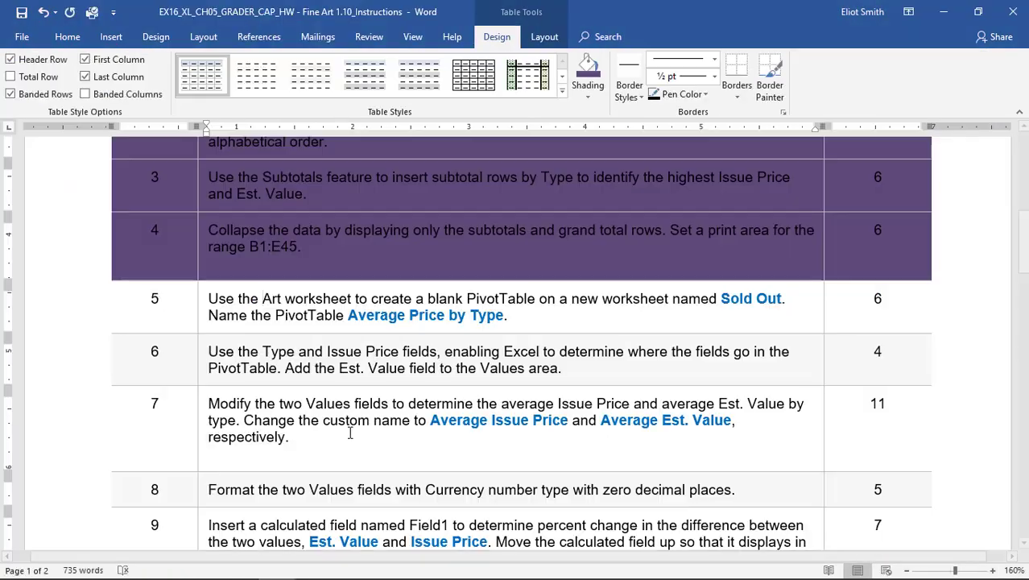
key("alt+Tab")
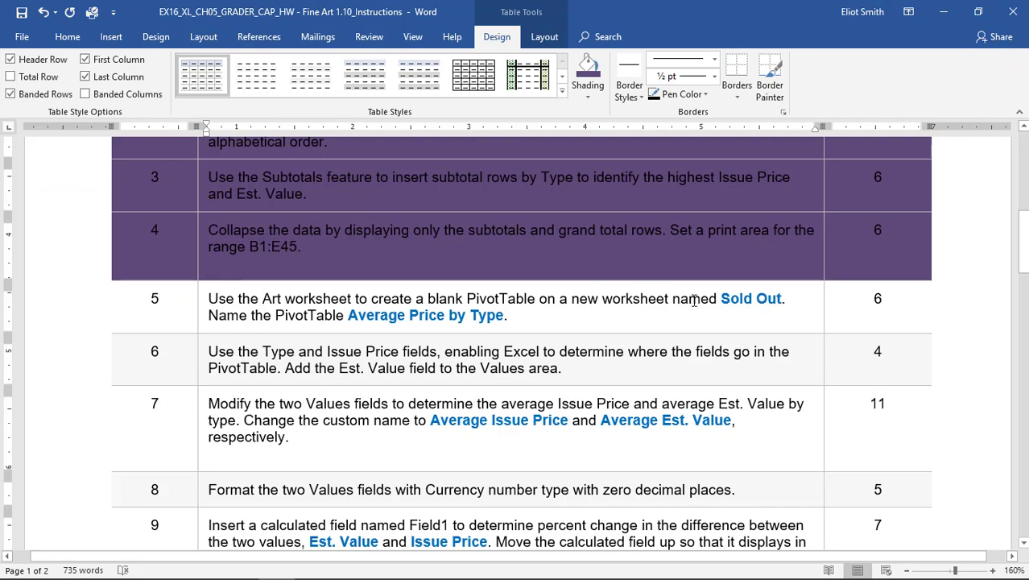
key("alt+Tab")
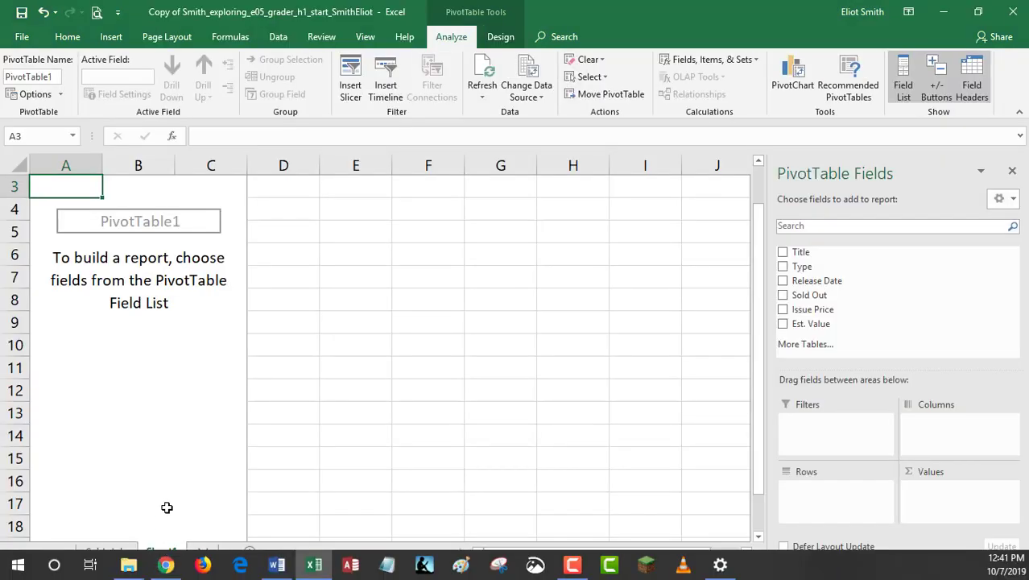
double_click(163, 549)
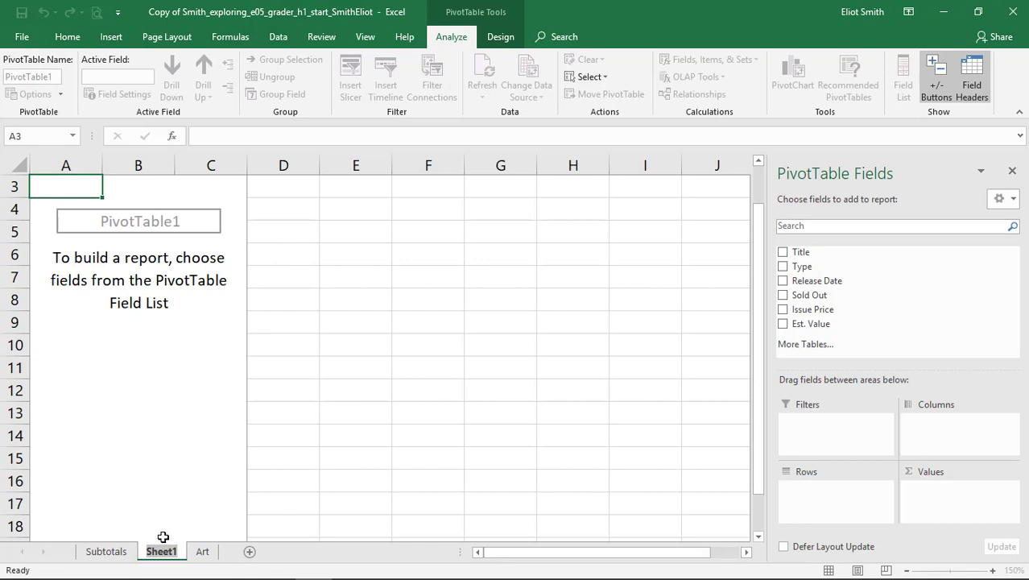
type("Sold Out")
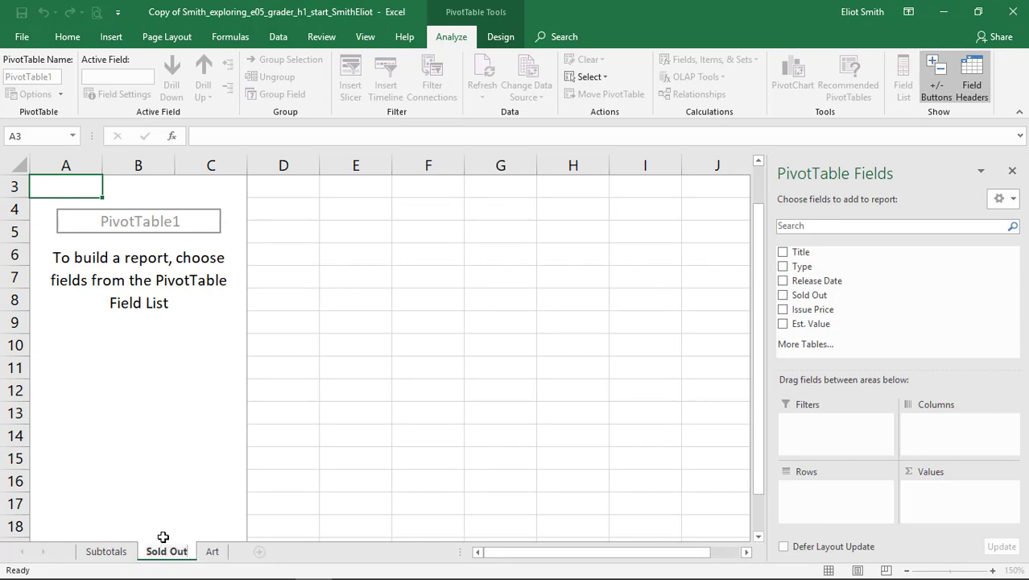
Check the required PivotTable name in the Word instructions, then in Excel name the Sold Out sheet's PivotTable Average Price by Type.
key("Return")
key("alt+Tab")
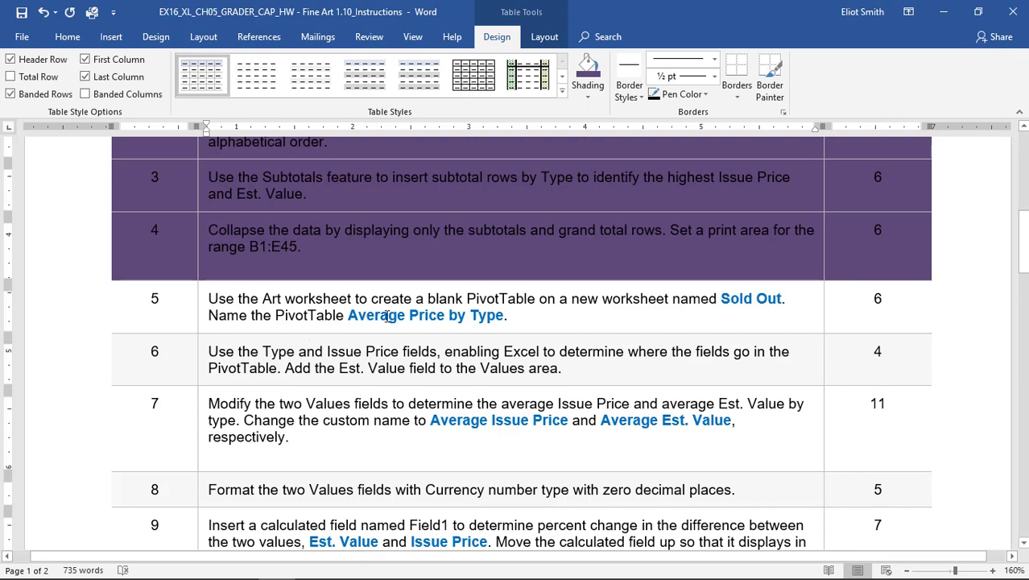
key("alt+Tab")
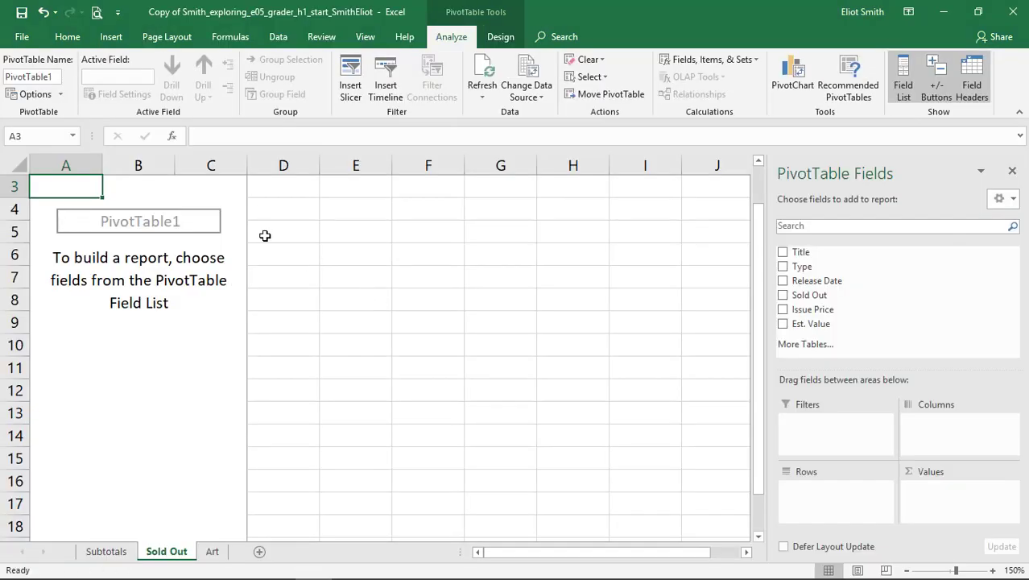
left_click(30, 78)
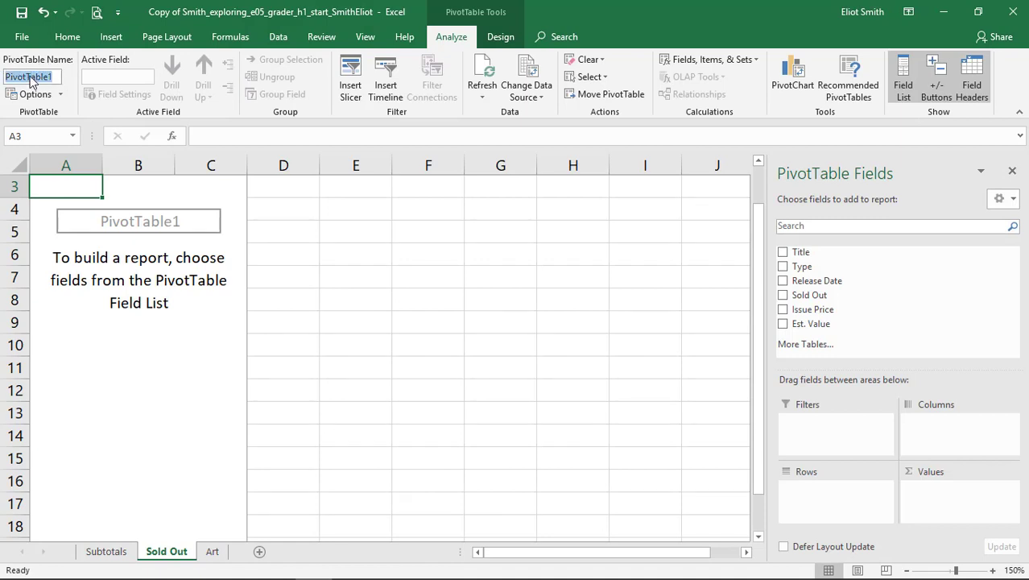
type("Average Price by ")
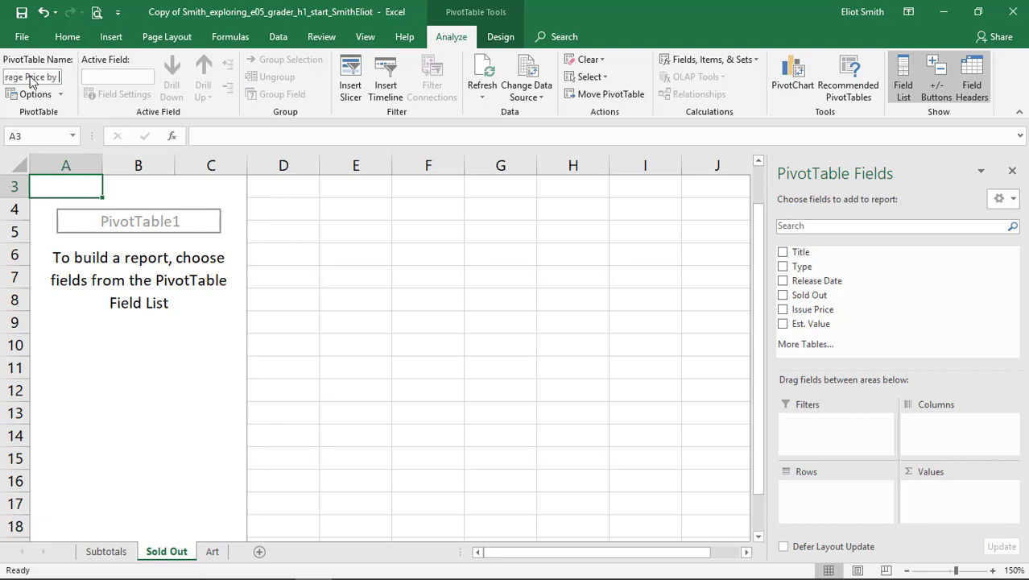
type("Type")
key("Return")
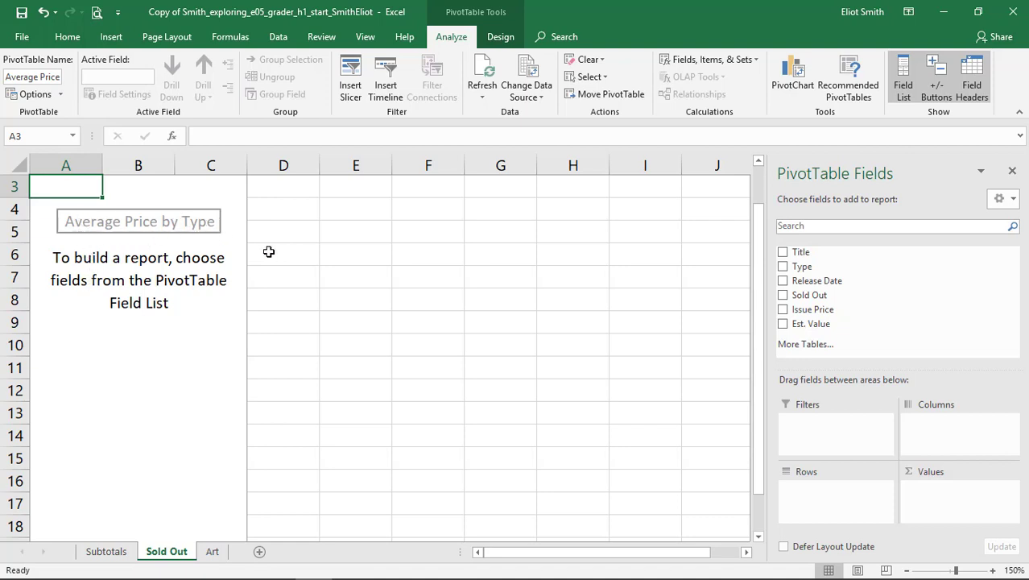
Switch to the Word instructions and shade the step 5 table row dark purple to mark it as done.
key("alt+Tab")
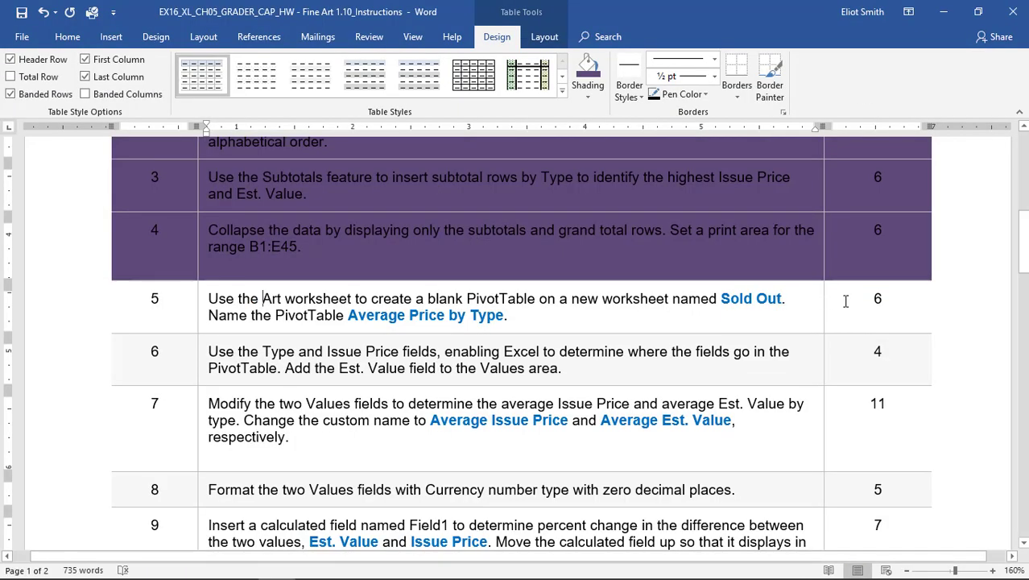
left_click_drag(845, 300, 161, 304)
left_click(588, 69)
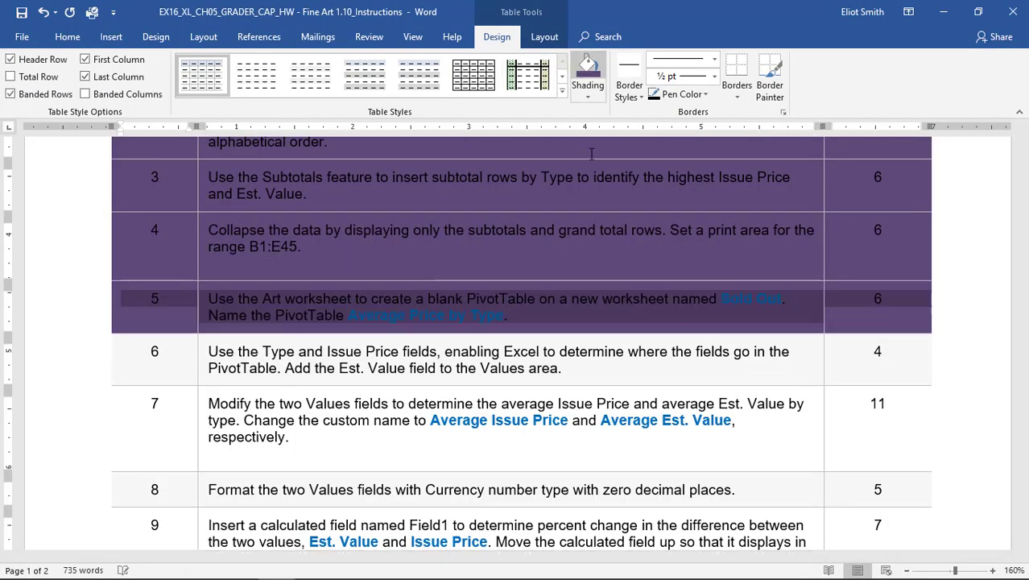
Check step 6 in Word, and in Excel add Type and Issue Price to the PivotTable's default areas and Est. Value to Values.
scroll(566, 278, "down", 3)
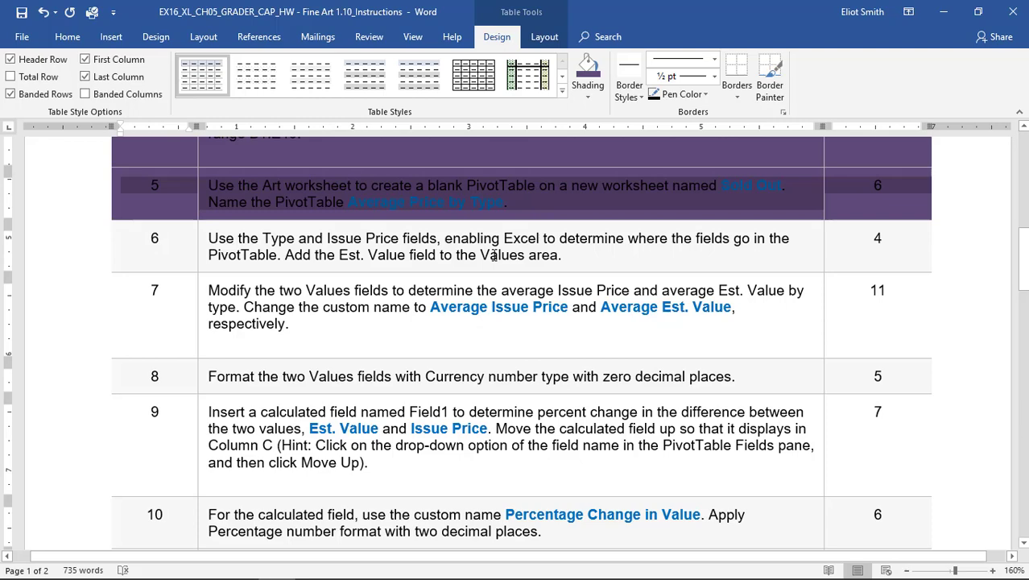
key("alt+Tab")
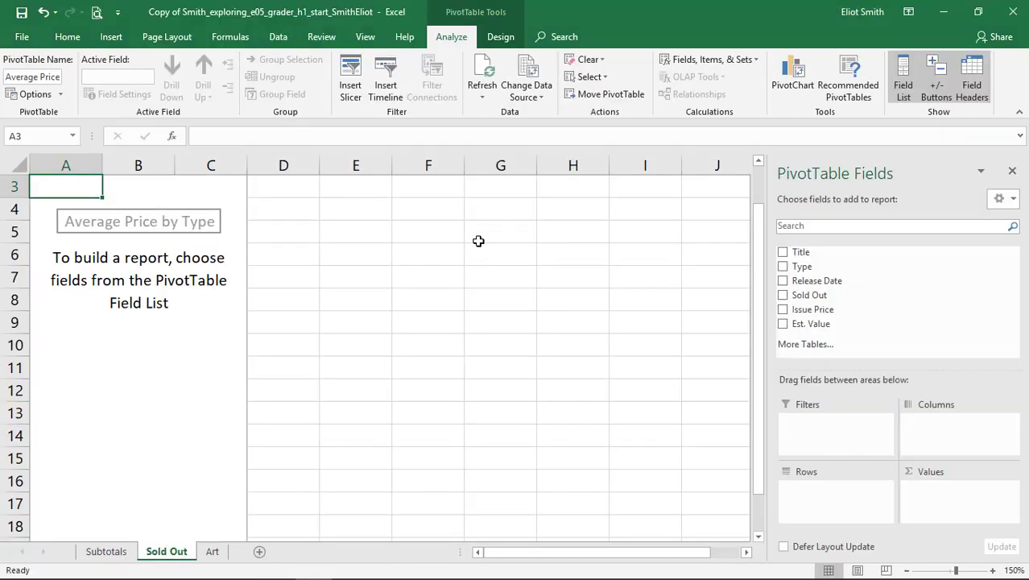
key("alt+Tab")
key("alt+Tab")
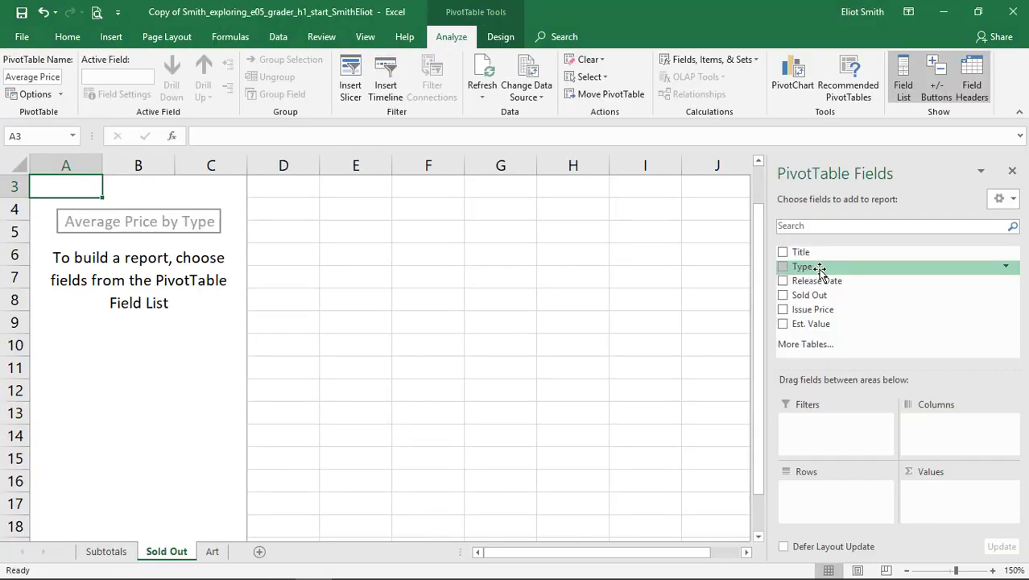
left_click(782, 267)
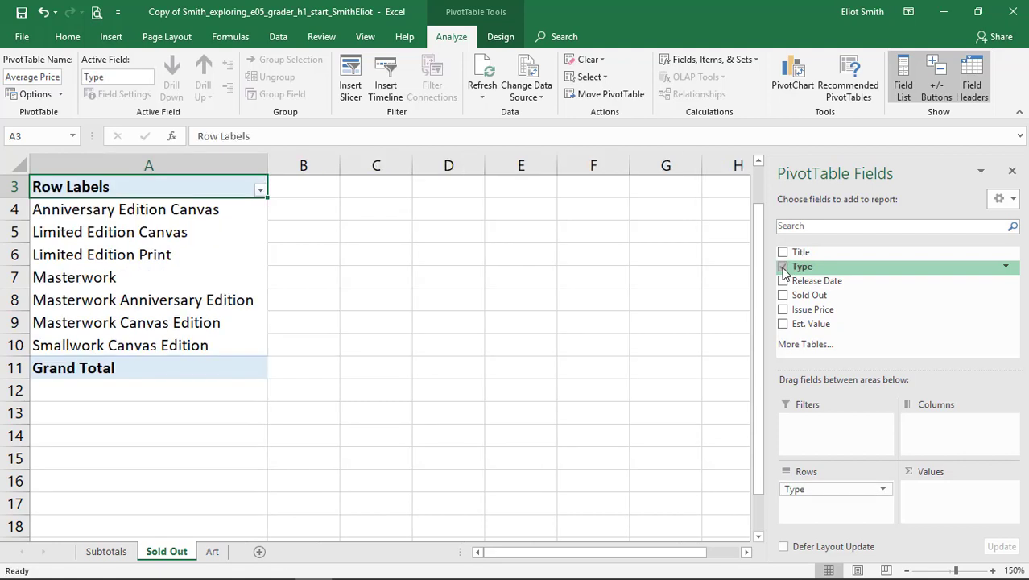
left_click(782, 310)
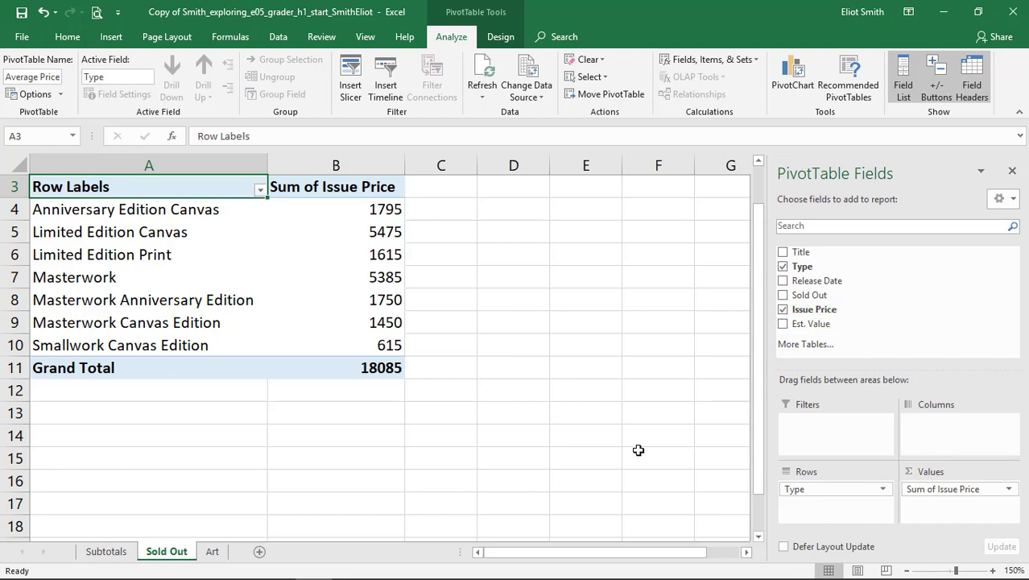
key("alt+Tab")
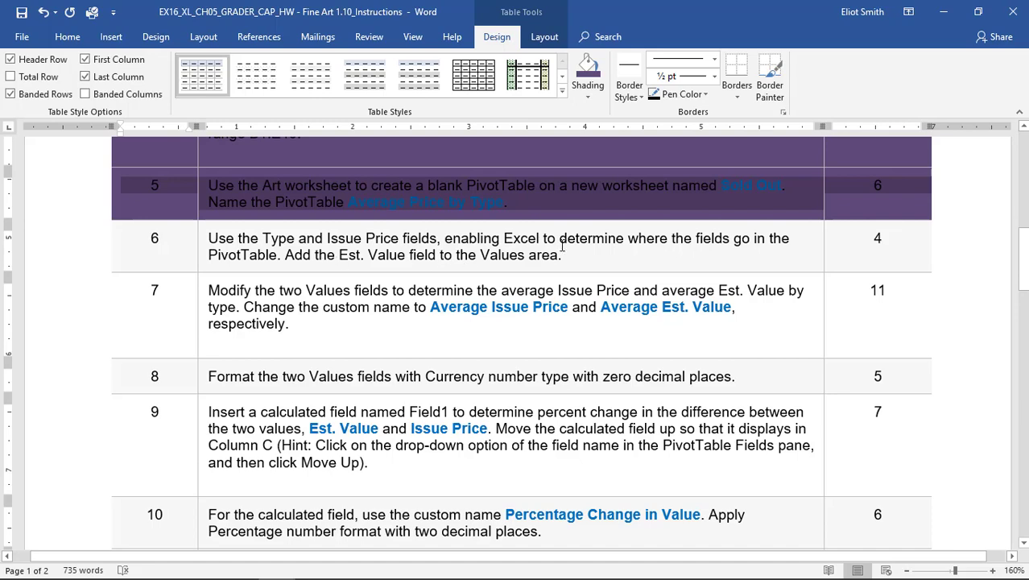
key("alt+Tab")
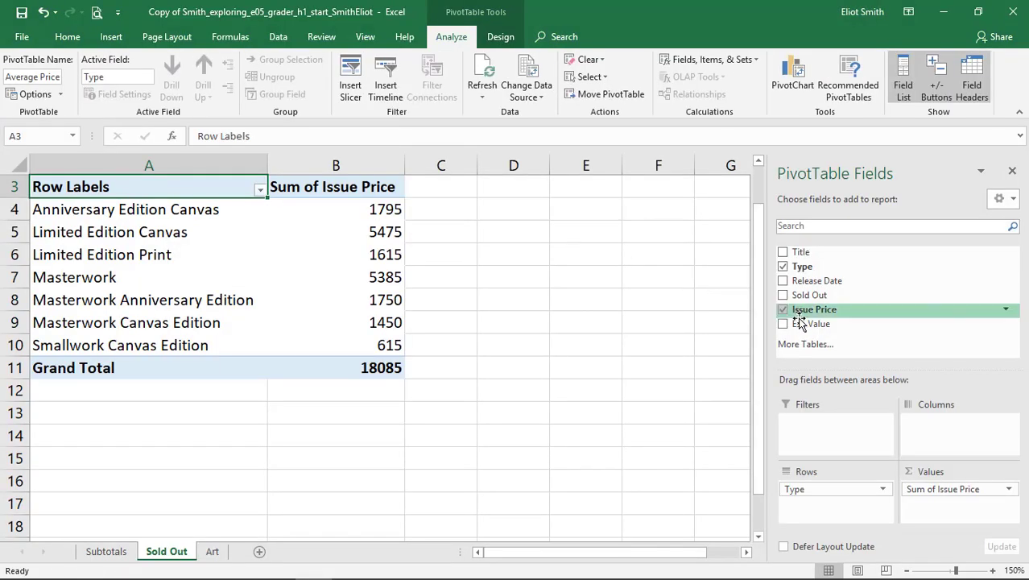
left_click_drag(803, 326, 954, 507)
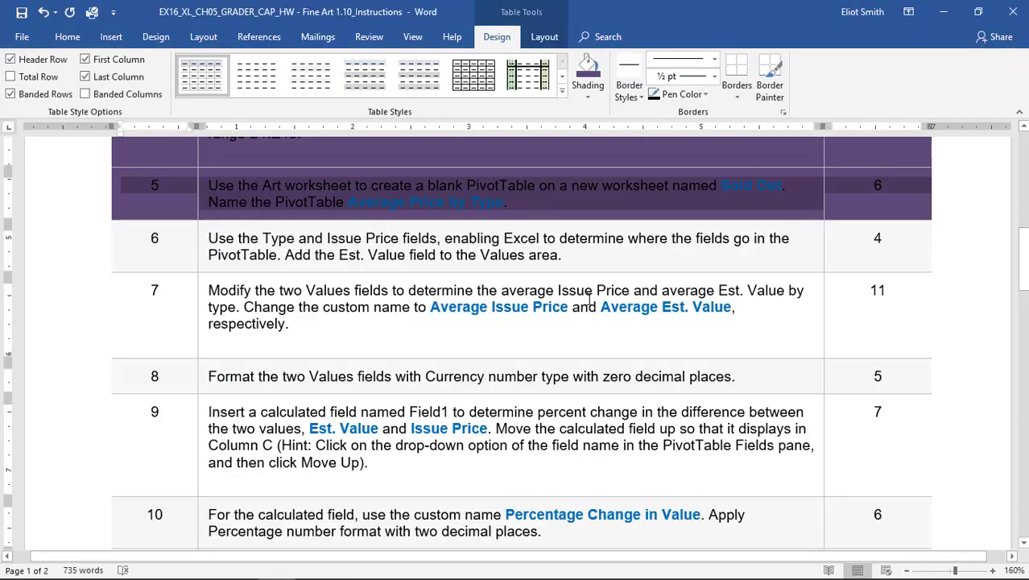
Switch to the Word instructions and shade the step 6 table row dark purple to mark it as done.
key("alt+Tab")
mouse_move(837, 251)
left_mouse_down()
mouse_move(243, 262)
mouse_move(236, 252)
left_mouse_up()
left_click(587, 73)
Check step 7 in Word, and in Excel summarize the Issue Price values field by Average with the custom name Average Issue Price.
scroll(304, 270, "down", 1)
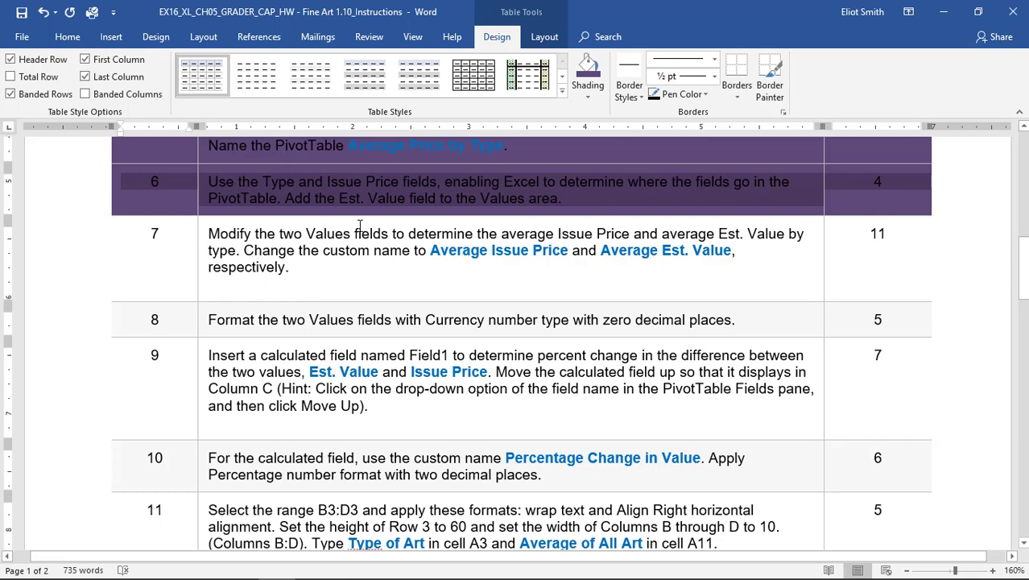
key("alt+Tab")
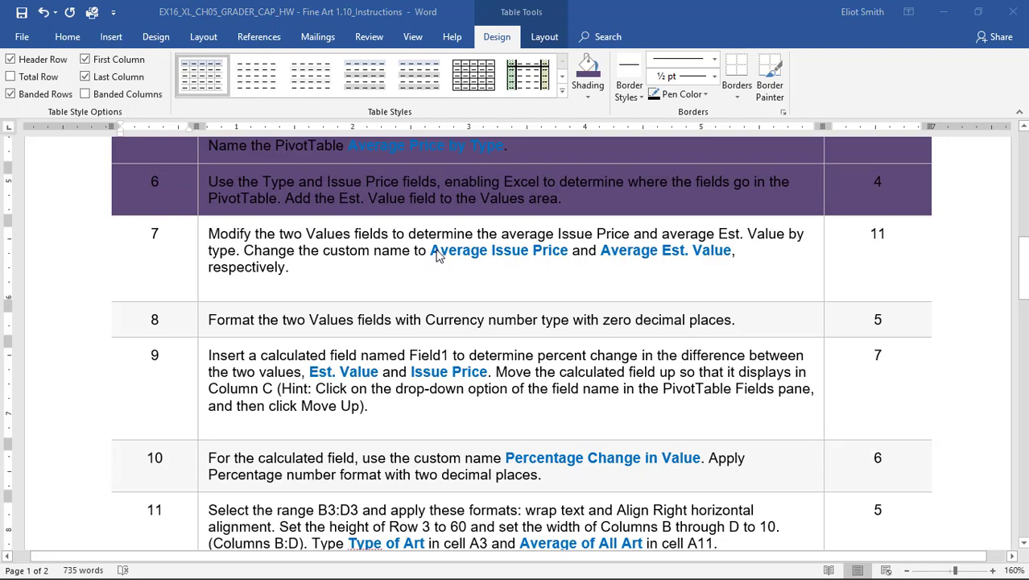
key("alt+Tab")
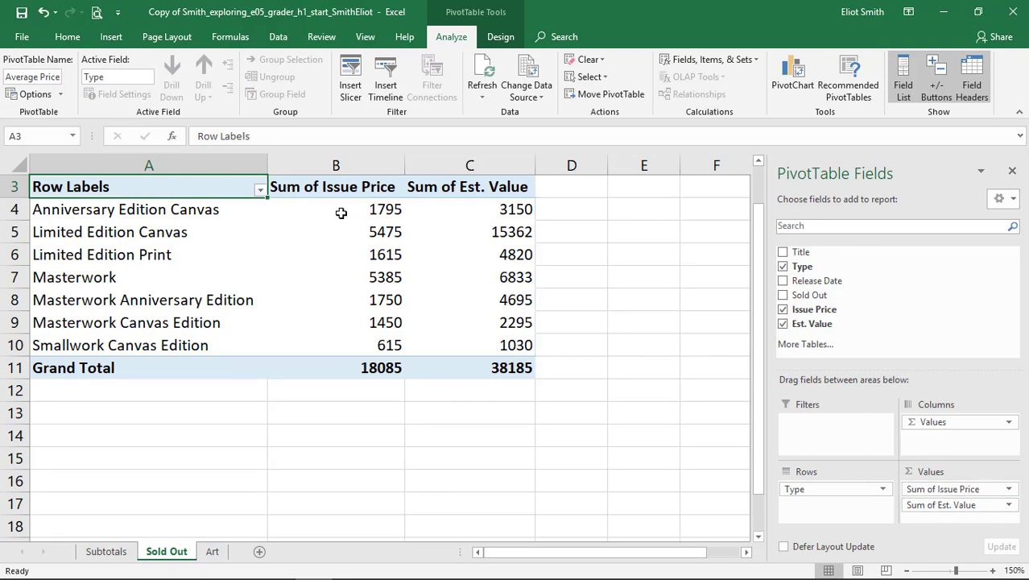
left_click(327, 185)
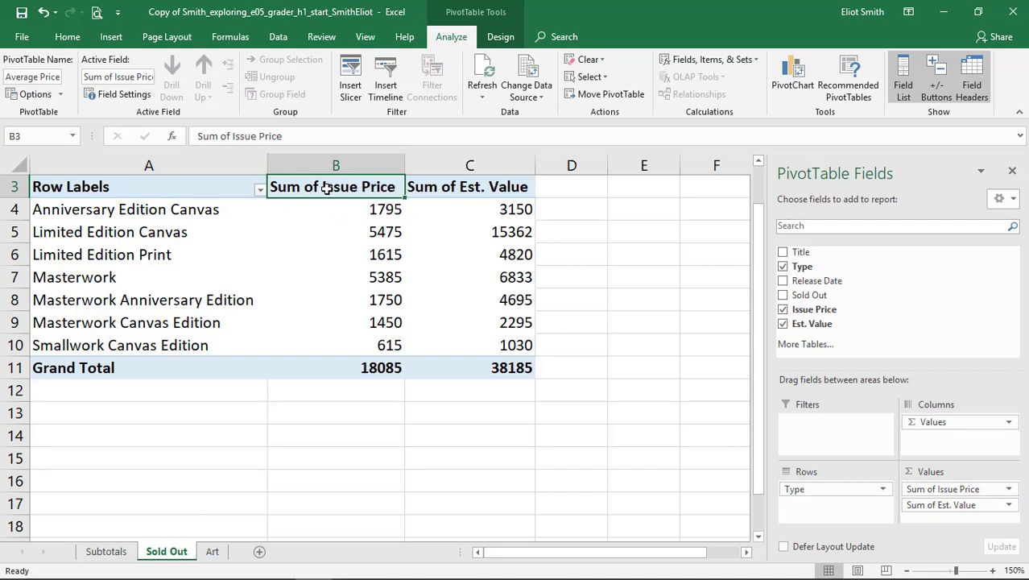
left_click(125, 96)
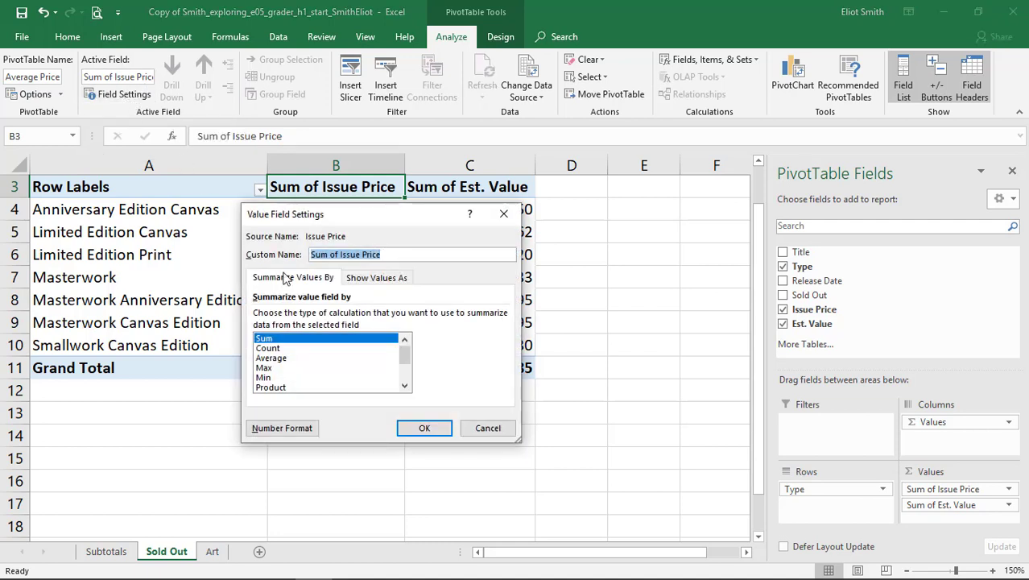
left_click(279, 359)
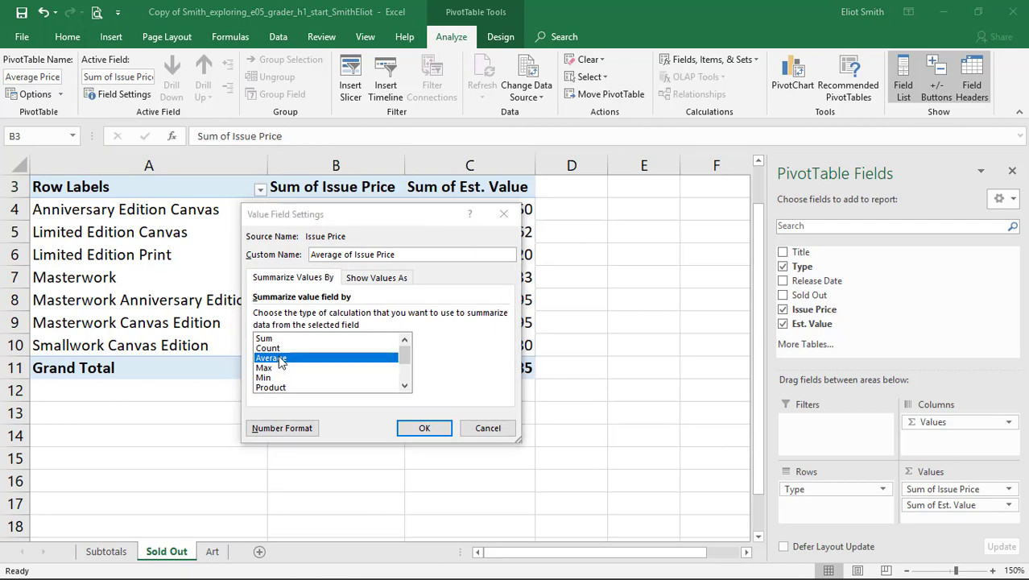
key("alt+Tab")
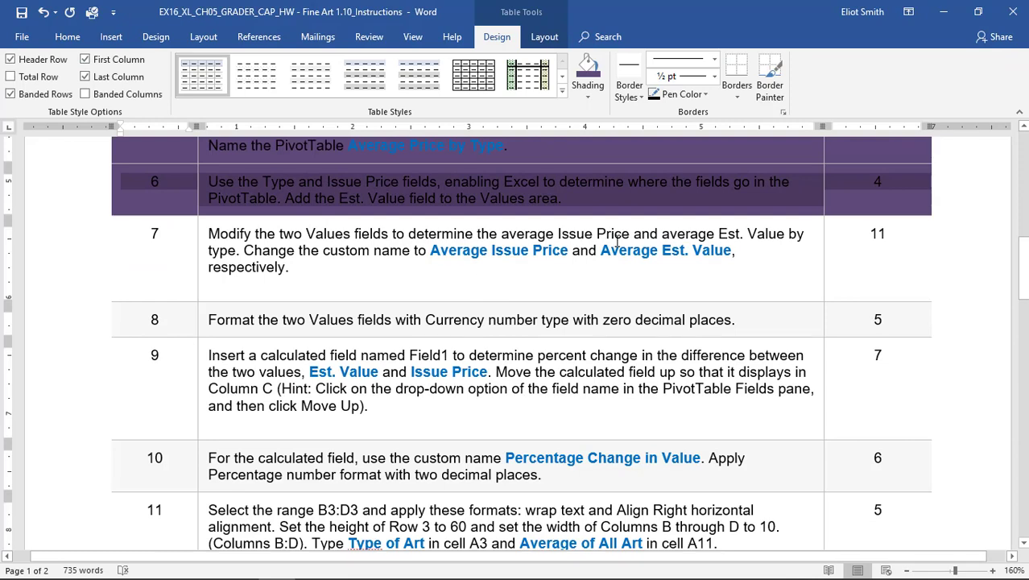
key("alt+Tab")
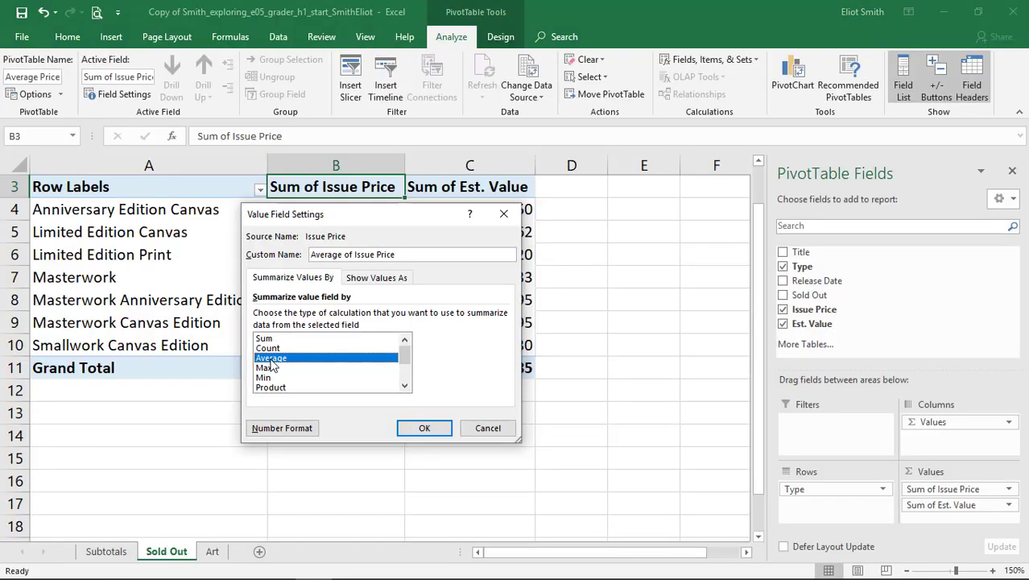
double_click(347, 254)
key("Delete")
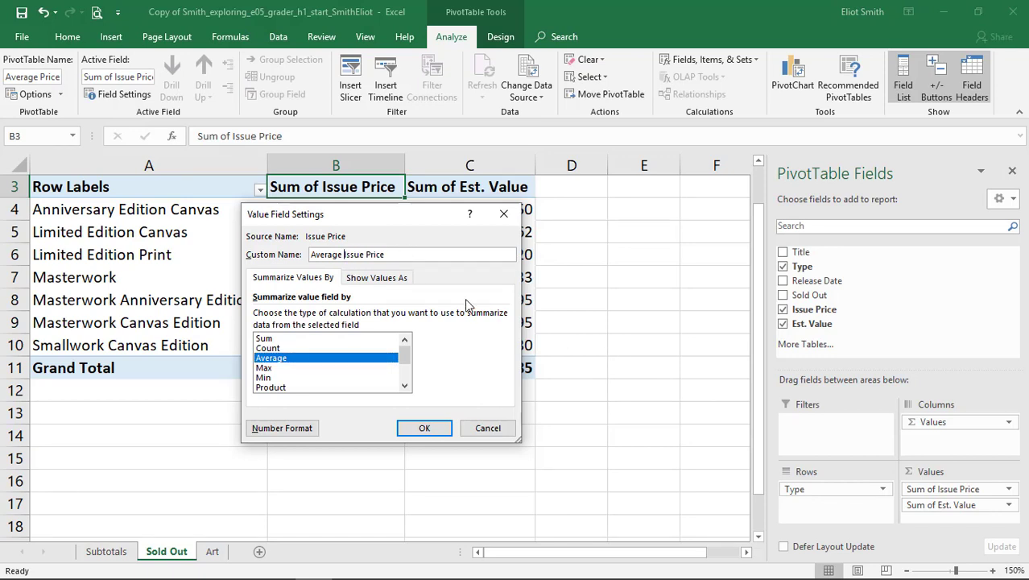
left_click(417, 431)
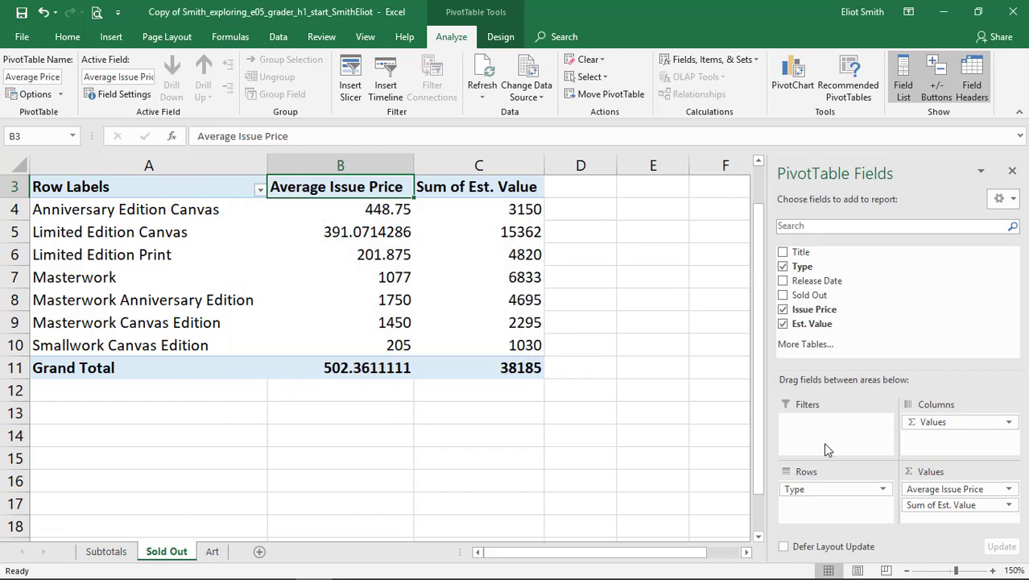
Summarize the Est. Value field in the Values area by Average and set its custom name to Average Est. Value.
left_click(1009, 507)
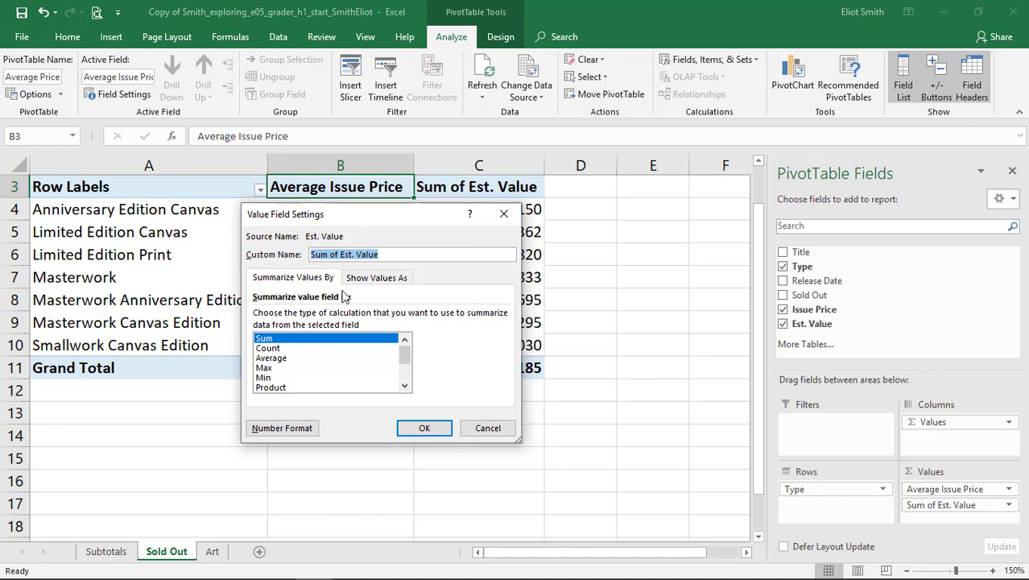
left_click(271, 359)
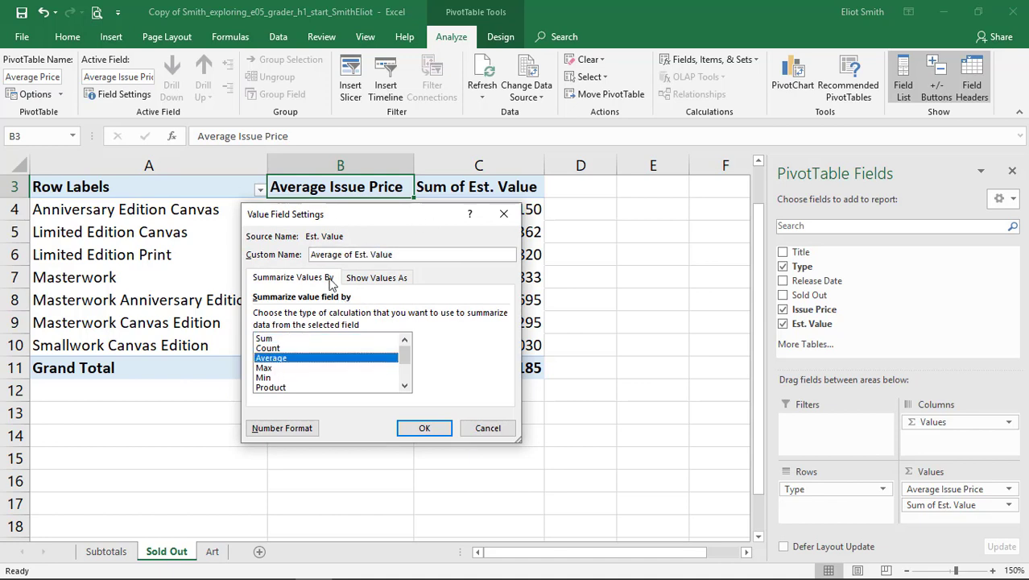
left_click(349, 254)
key("BackSpace")
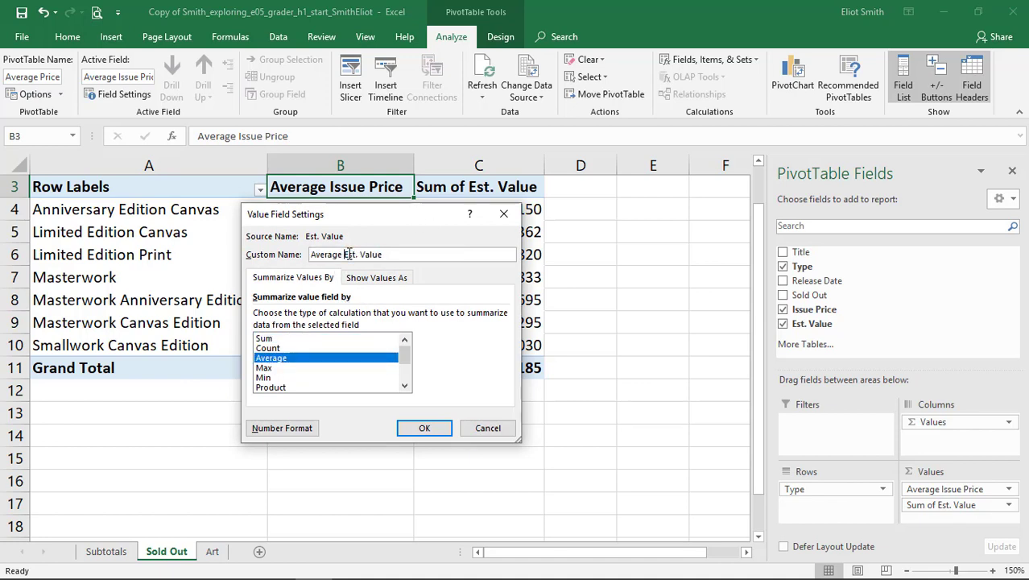
left_click(433, 431)
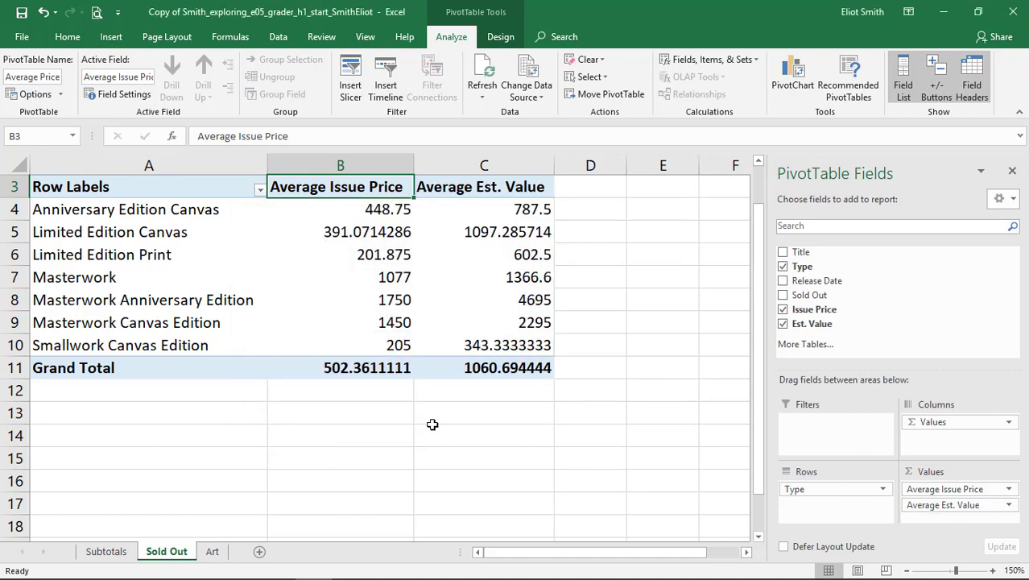
Switch to the Word instructions and shade the step 7 table row dark purple to mark it as done.
key("alt+Tab")
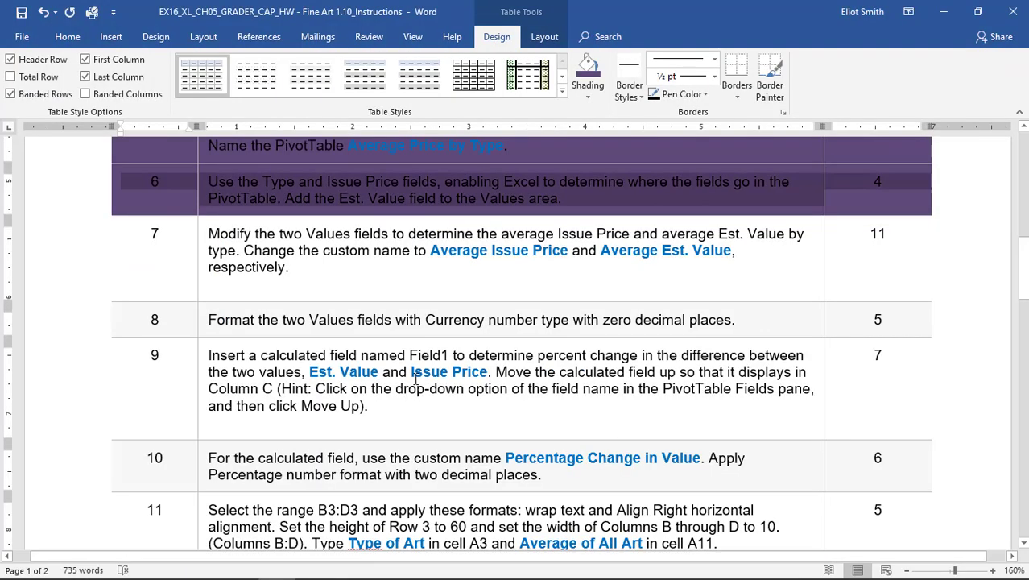
left_click_drag(864, 254, 182, 275)
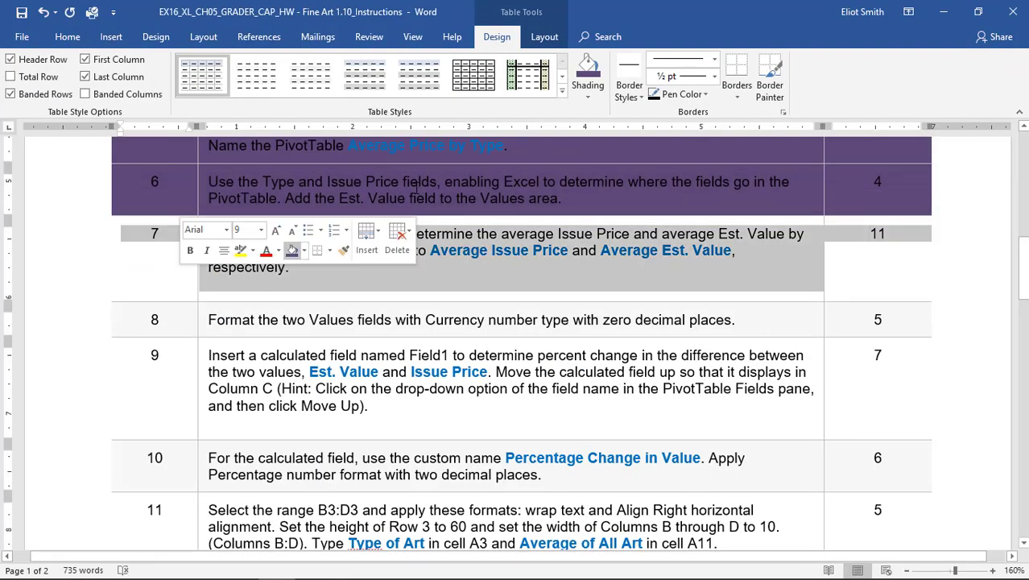
left_click(588, 71)
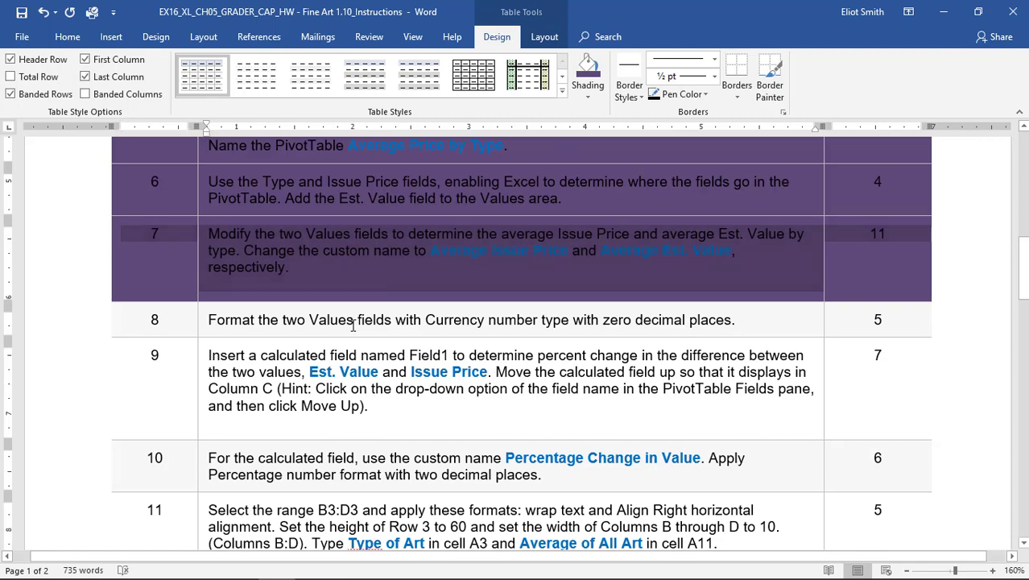
Check step 8 in the Word instructions, and in Excel format the Average Issue Price values field as Currency with 0 decimal places.
left_click(352, 325)
scroll(353, 324, "down", 3)
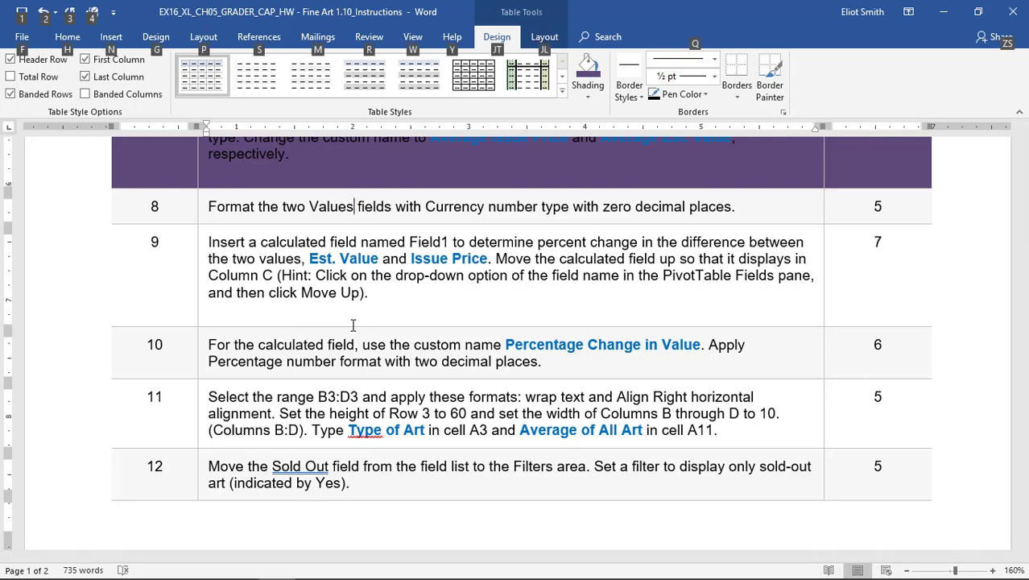
key("alt+Tab")
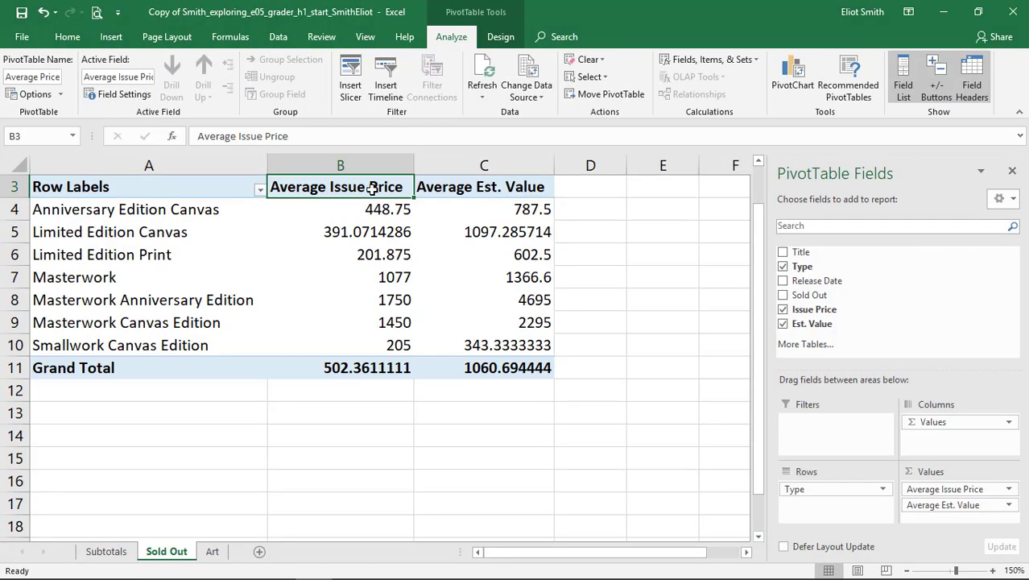
left_click(122, 94)
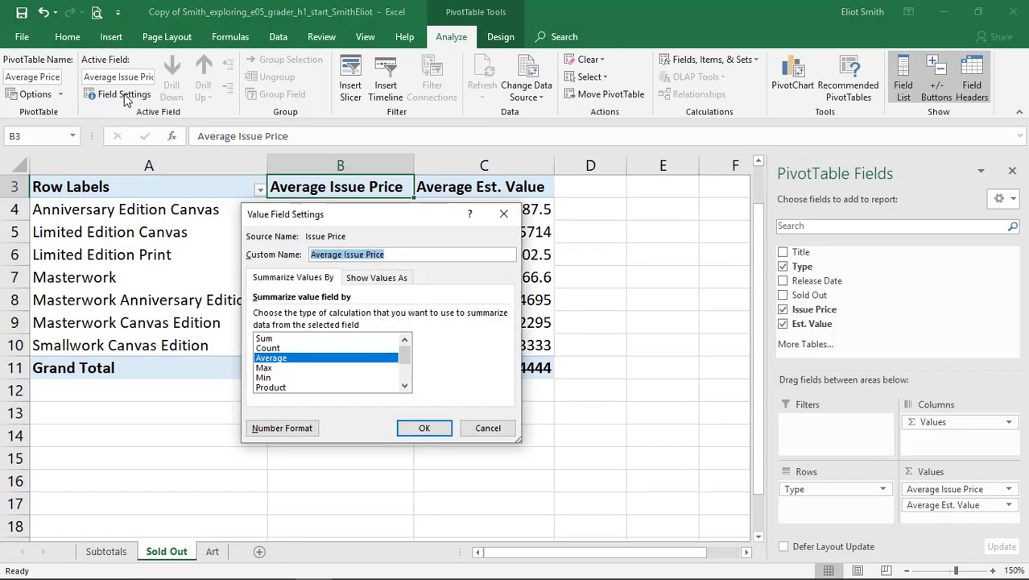
left_click(304, 428)
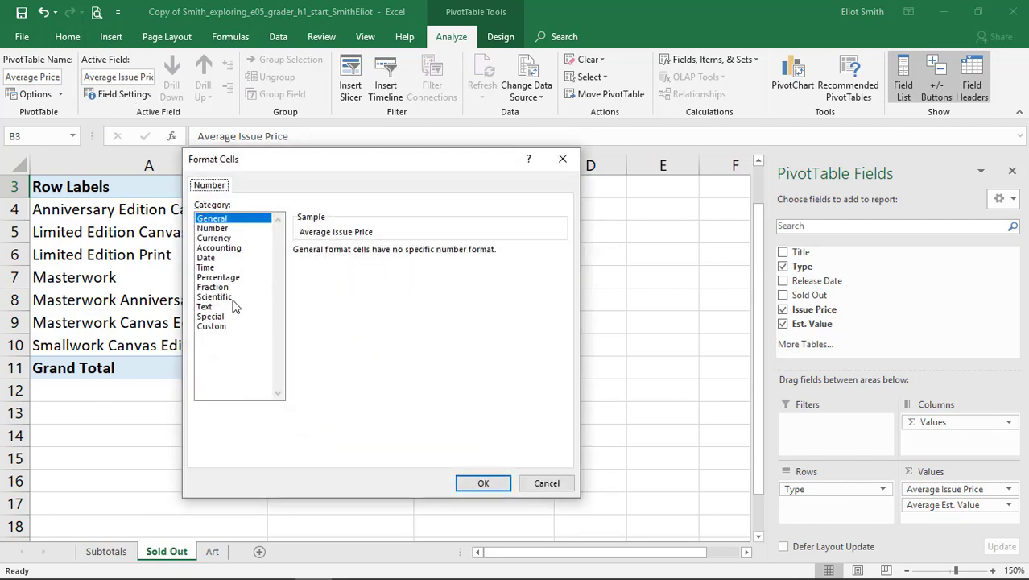
left_click(223, 240)
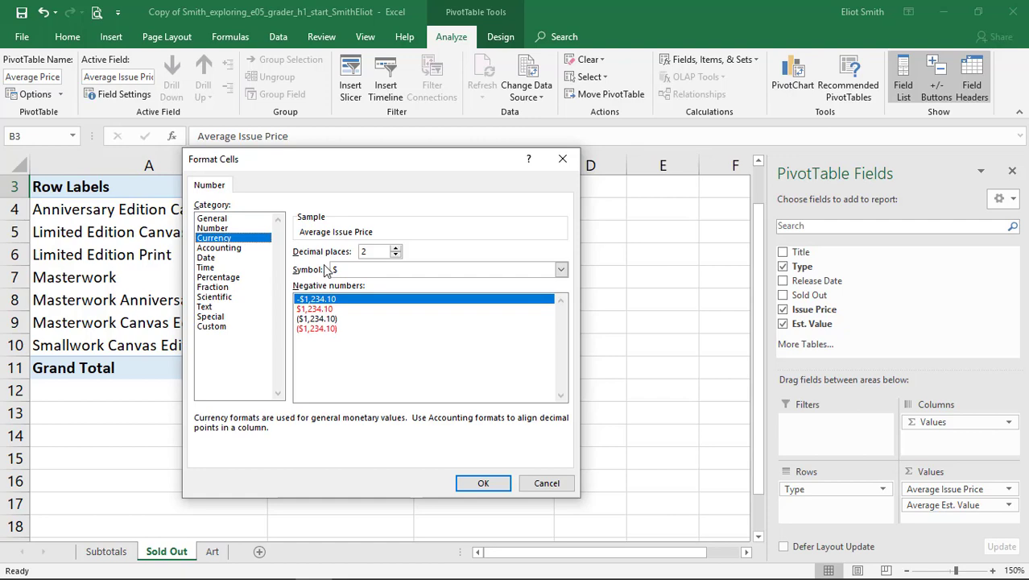
key("Return")
key("alt+Tab")
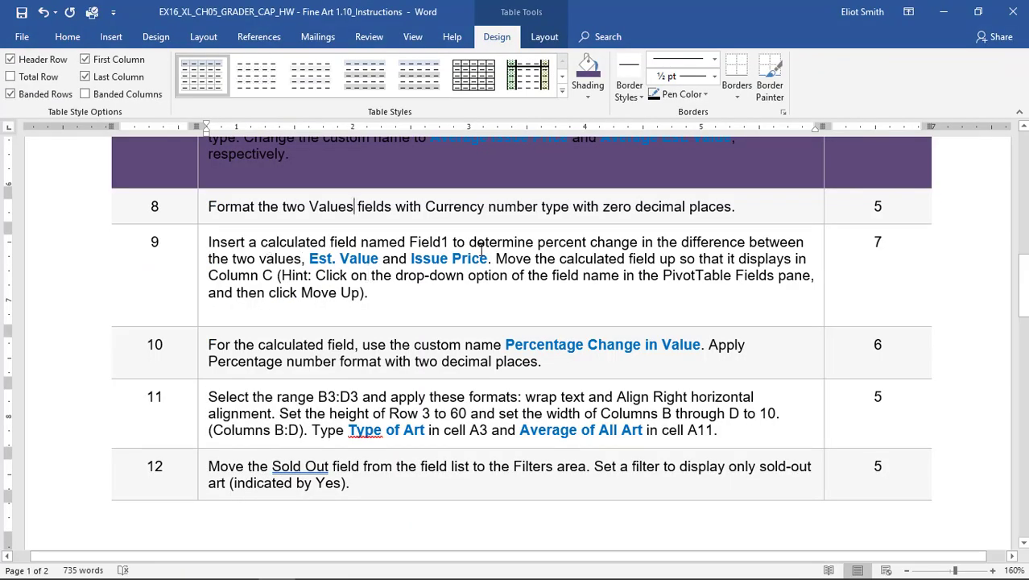
key("alt+Tab")
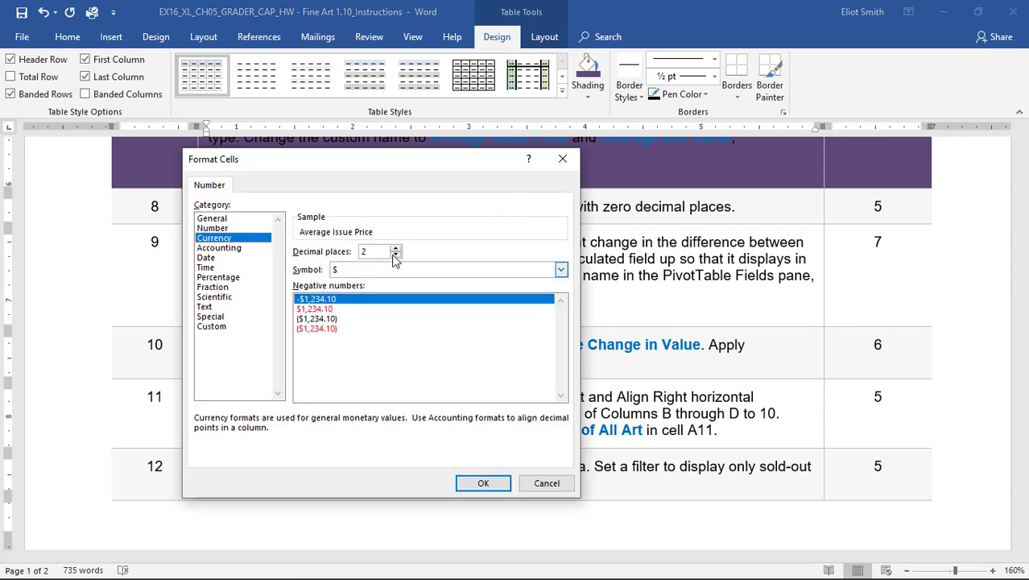
left_click(395, 254)
left_click(395, 254)
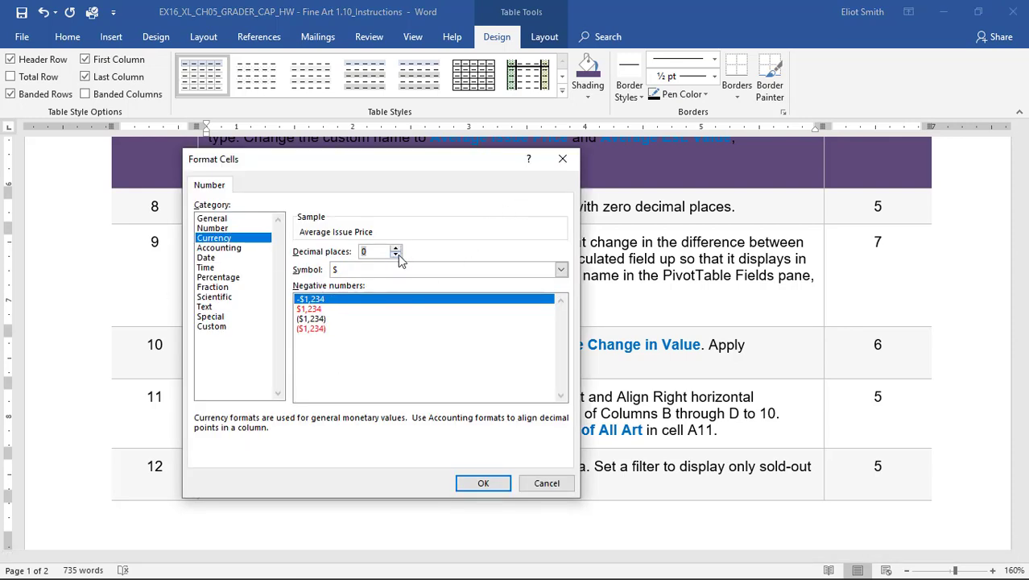
left_click(482, 484)
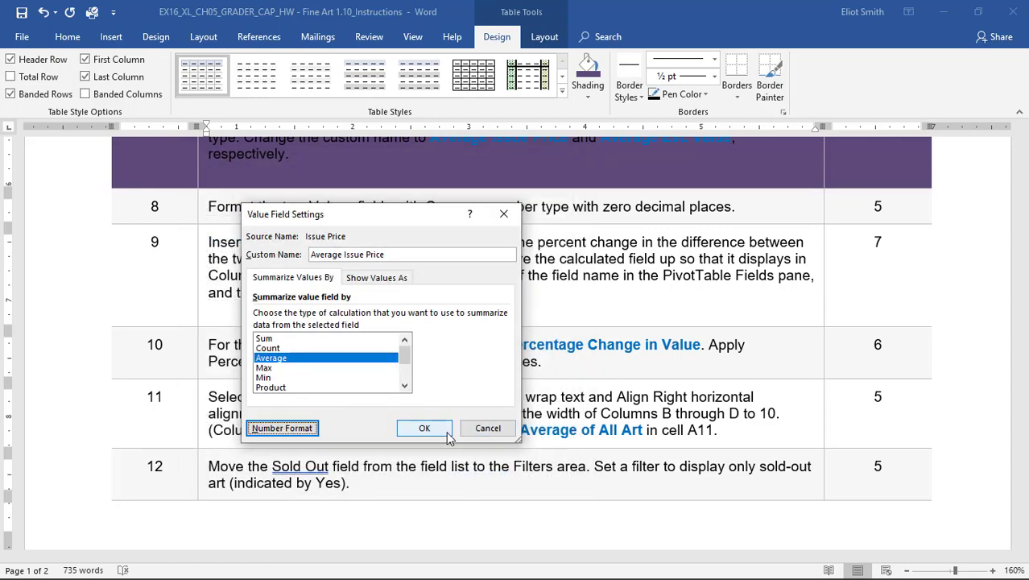
left_click(437, 432)
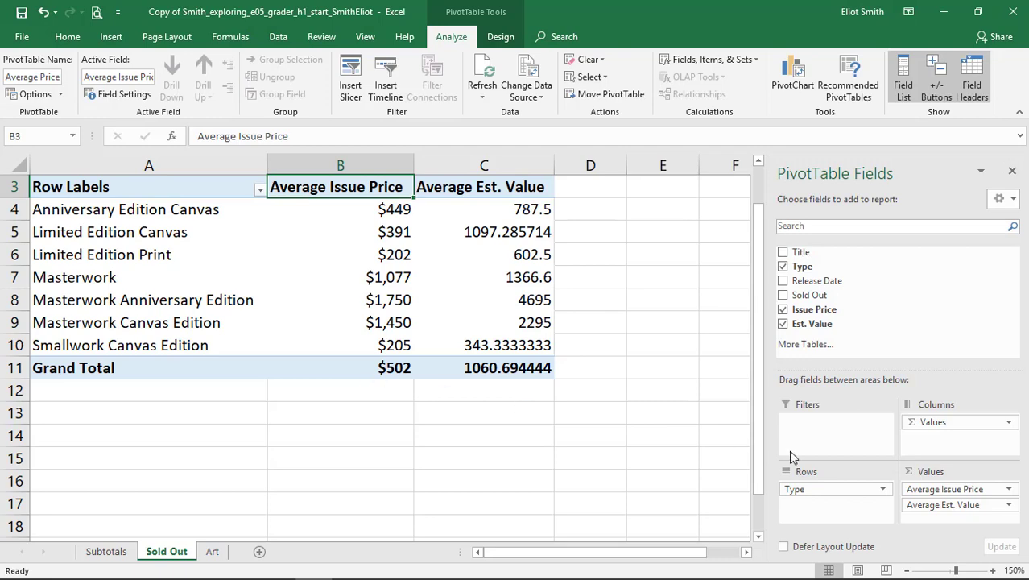
Format the Average Est. Value field in the Values area as Currency with 0 decimal places.
left_click(1008, 506)
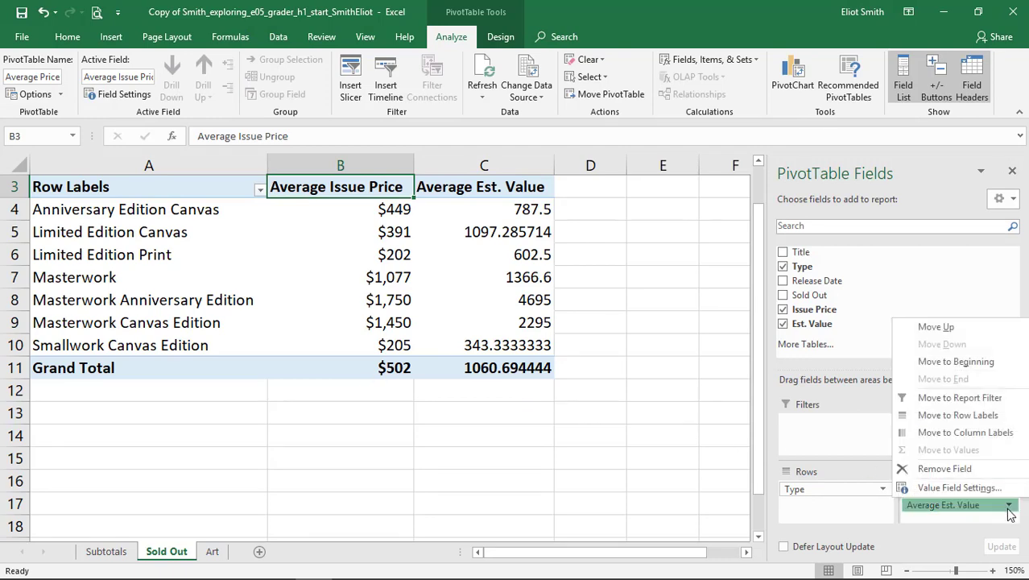
left_click(958, 487)
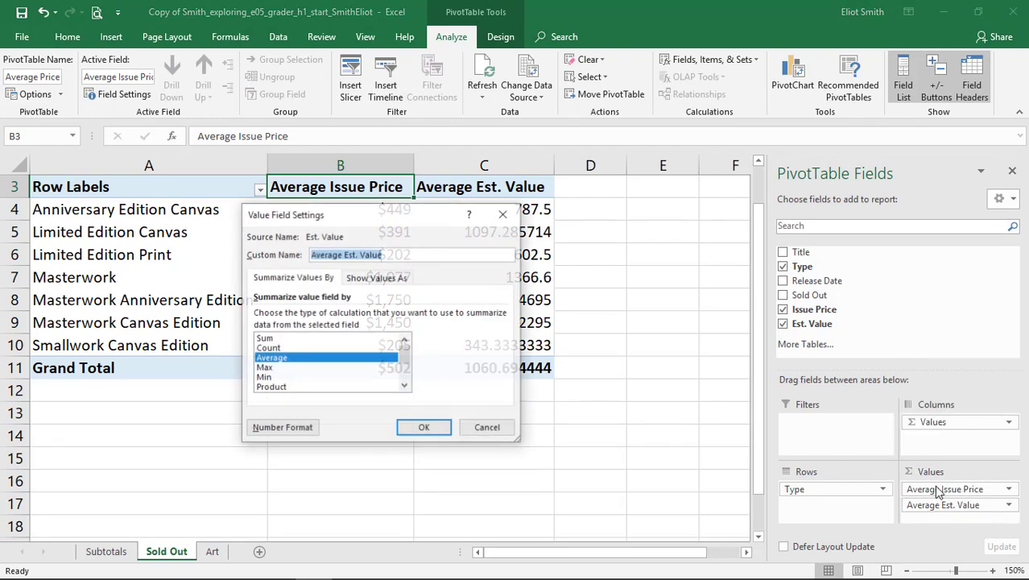
left_click(283, 428)
left_click(218, 238)
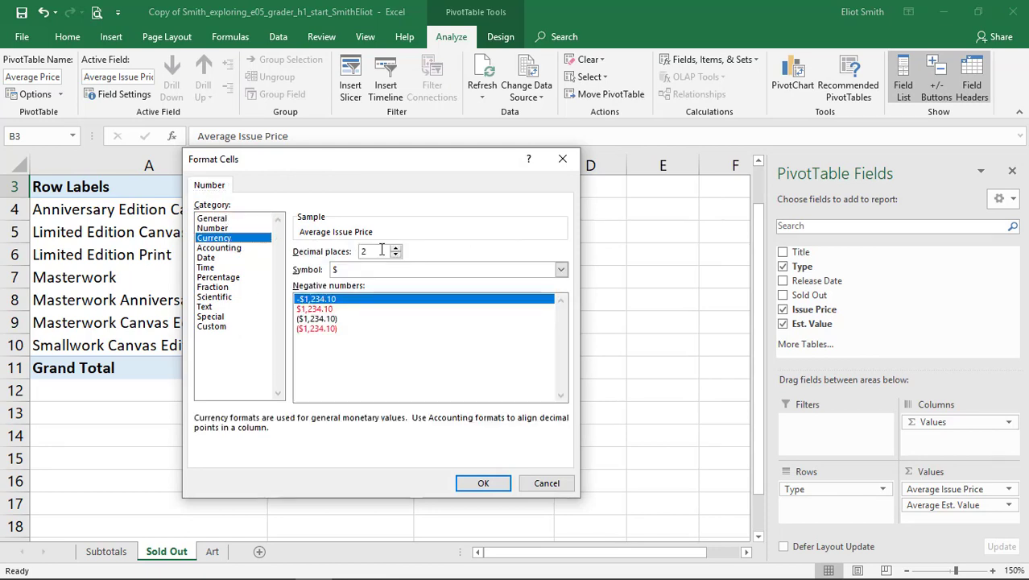
left_click(396, 255)
left_click(396, 255)
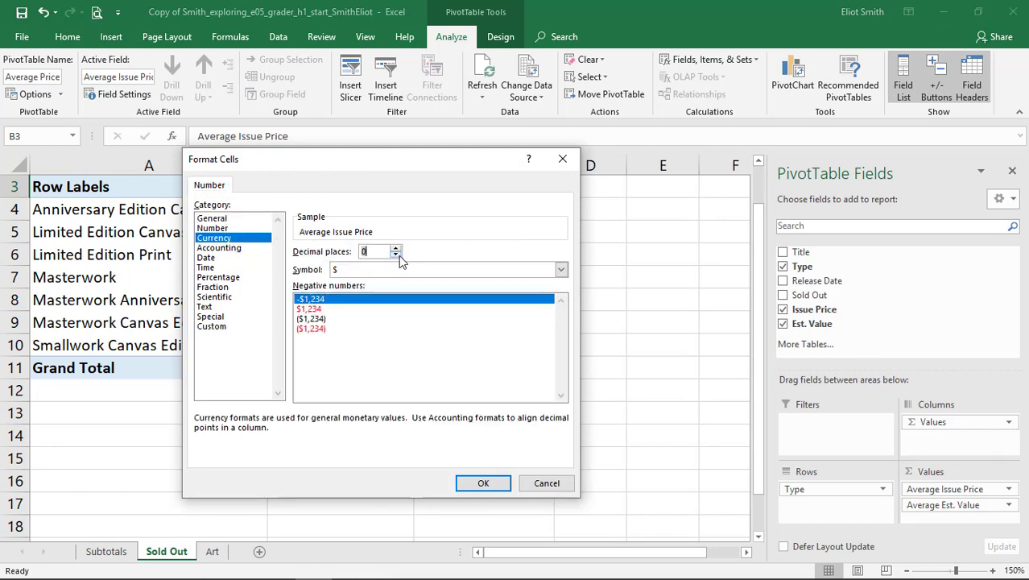
left_click(484, 483)
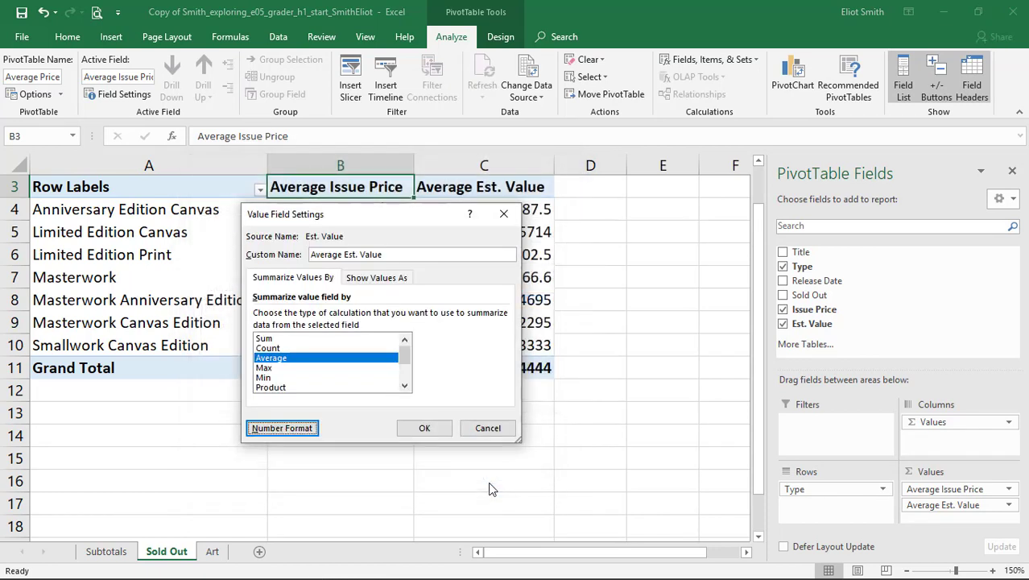
left_click(419, 429)
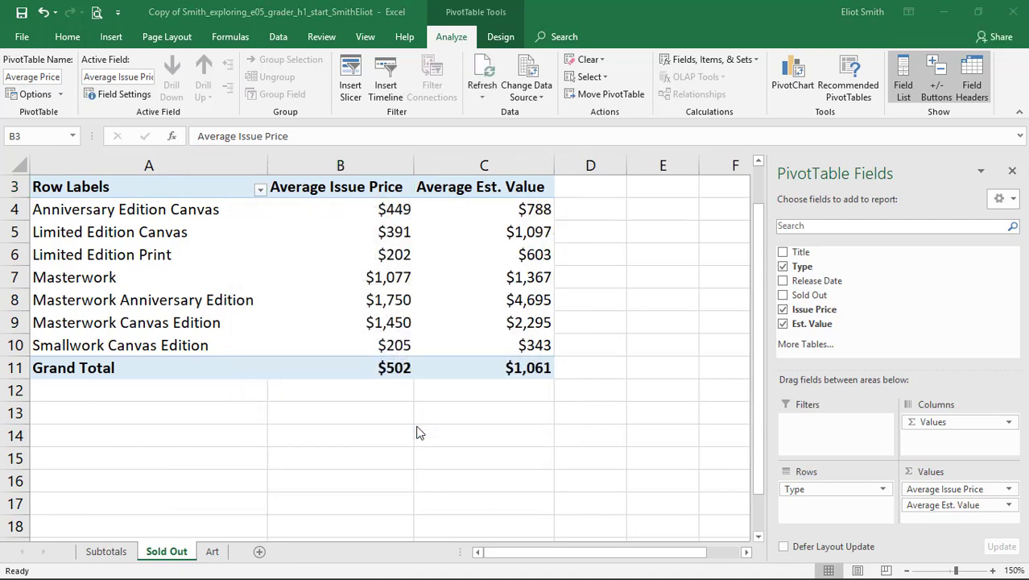
Switch to the Word instructions and select the step 8 table row.
key("alt+Tab")
left_click_drag(186, 207, 880, 207)
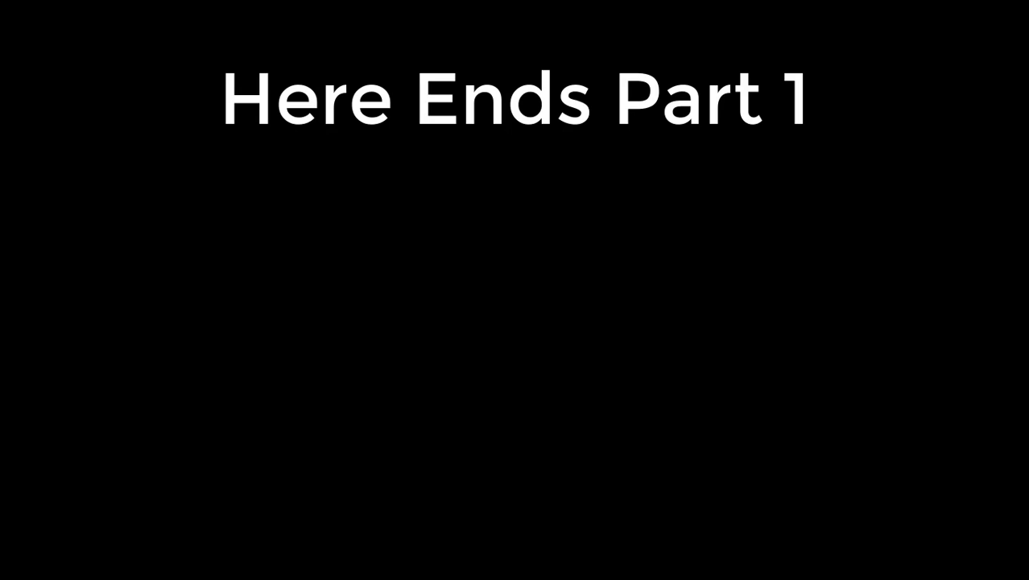